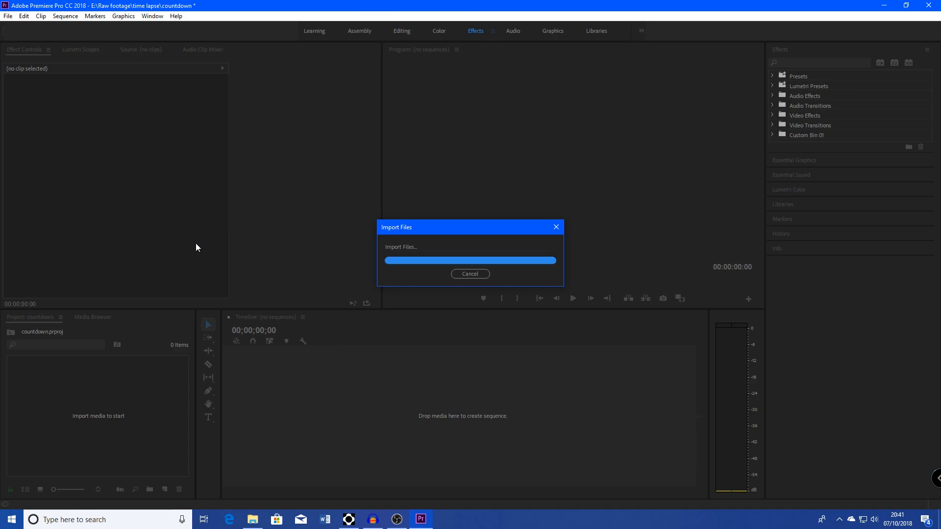
# Create a sequence from the DSC_0003.jpg image and delete the image clip from its timeline
pyautogui.moveTo(41, 396); pyautogui.dragTo(246, 416)
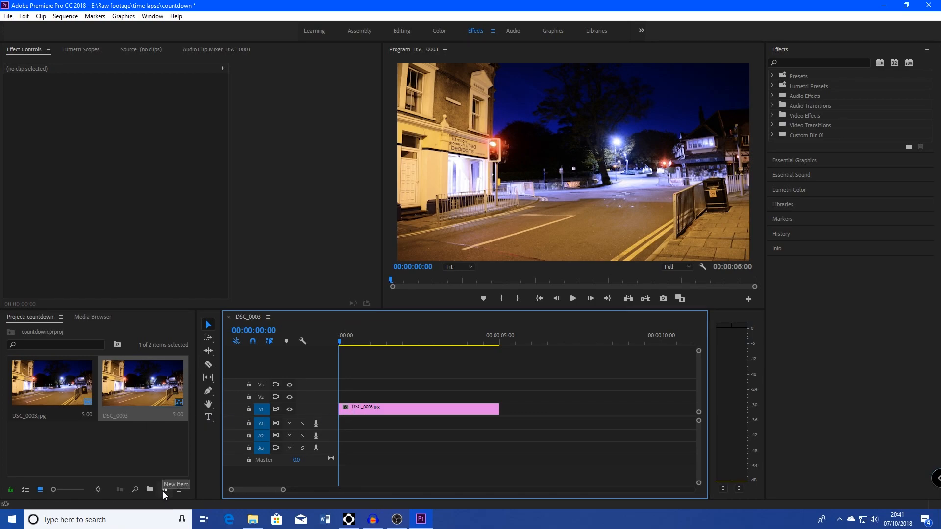
pyautogui.click(349, 411)
pyautogui.press('Delete')
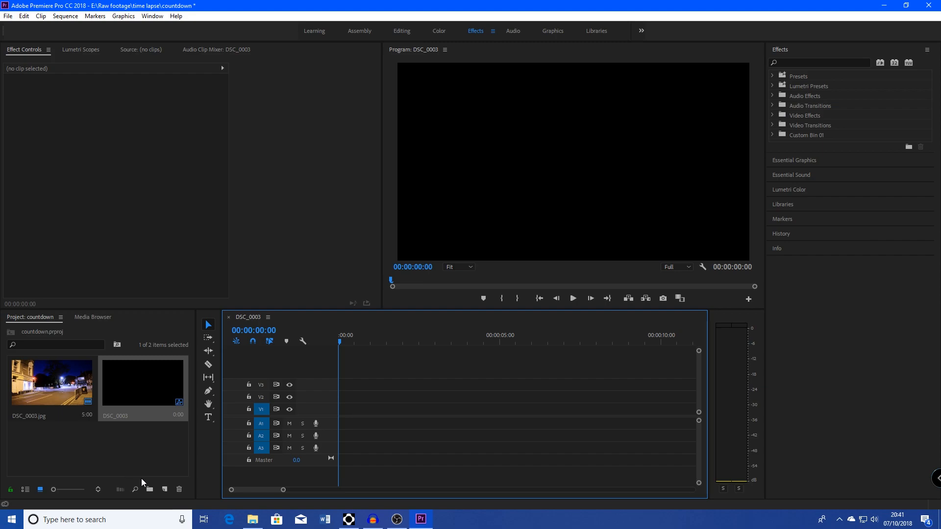
# Create a golden yellow color matte named "background" at 1920 × 1080, 25 fps, and make a new sequence from it
pyautogui.click(165, 489)
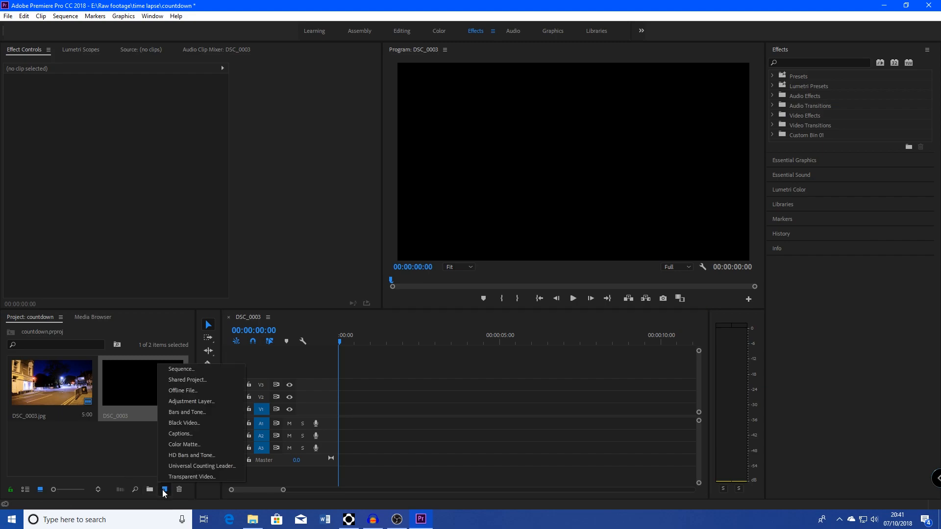
pyautogui.click(184, 444)
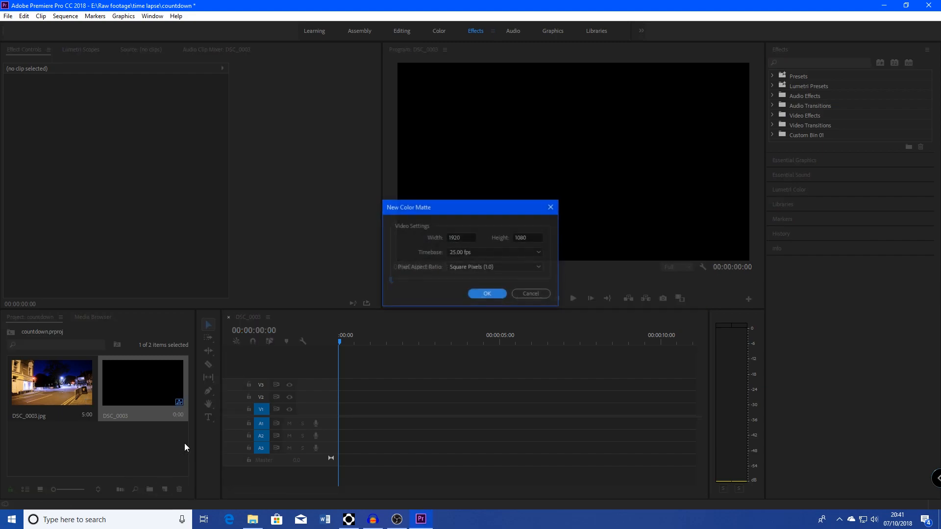
pyautogui.click(497, 294)
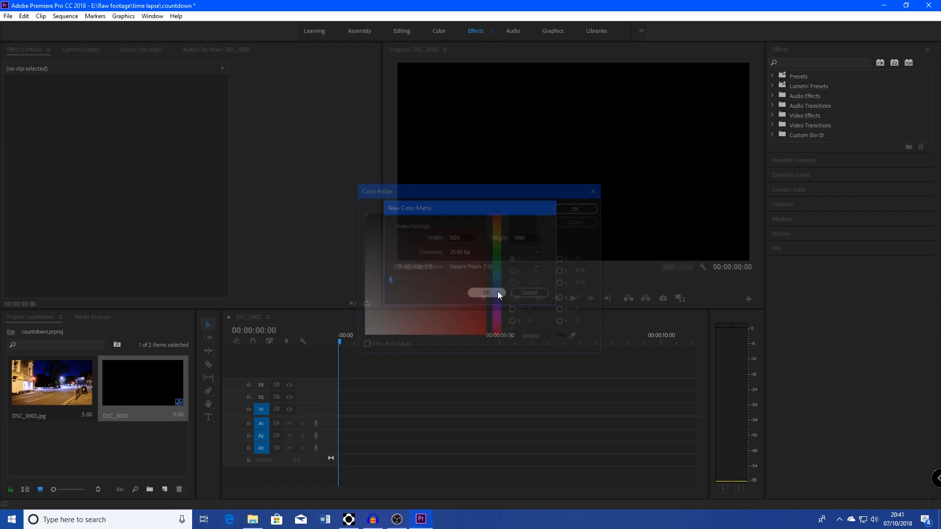
pyautogui.moveTo(500, 235); pyautogui.dragTo(499, 230)
pyautogui.click(481, 336)
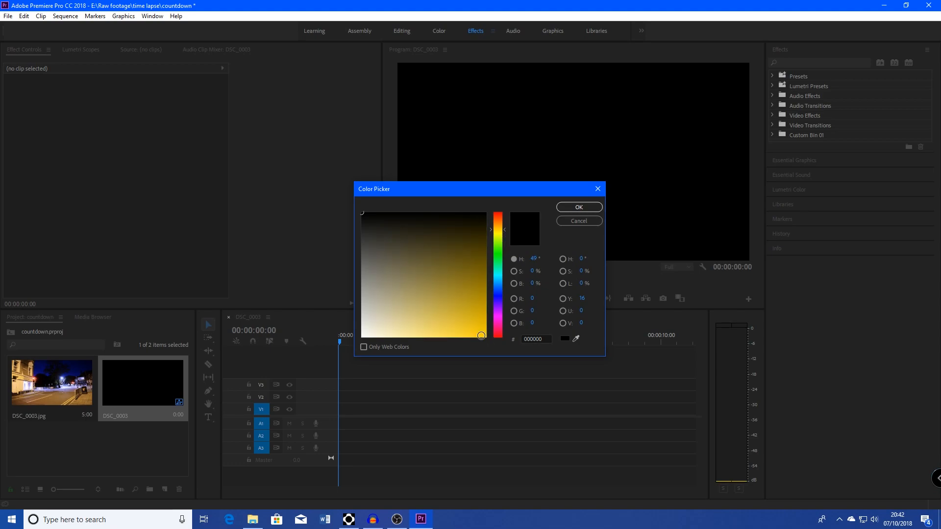
pyautogui.click(578, 207)
pyautogui.write('background')
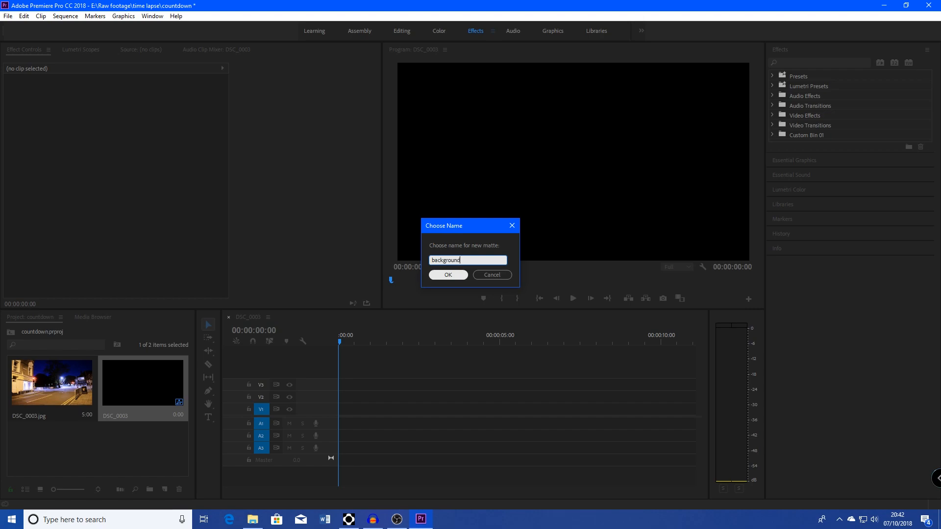
pyautogui.click(452, 274)
pyautogui.rightClick(62, 440)
pyautogui.click(109, 274)
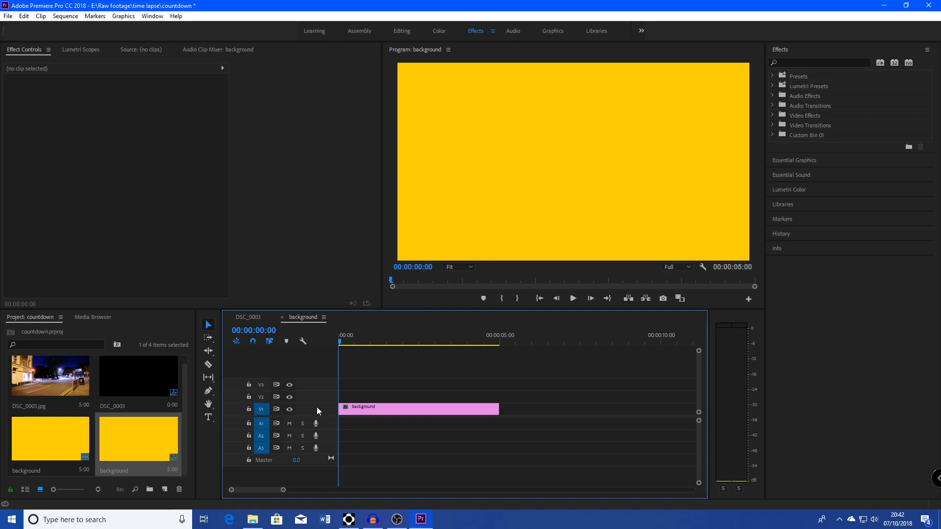
# Set the duration of the background clip in the timeline to 00:05:01:00
pyautogui.rightClick(401, 410)
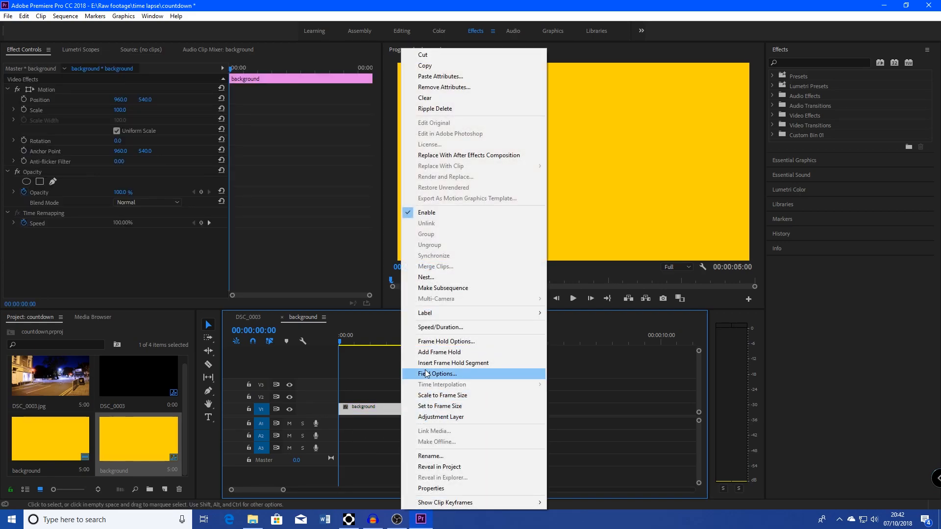
pyautogui.click(436, 327)
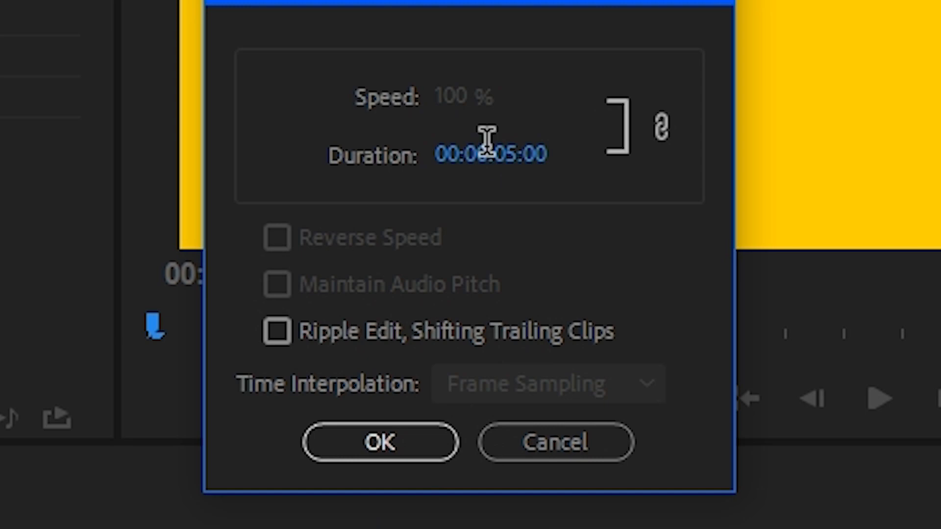
pyautogui.click(486, 145)
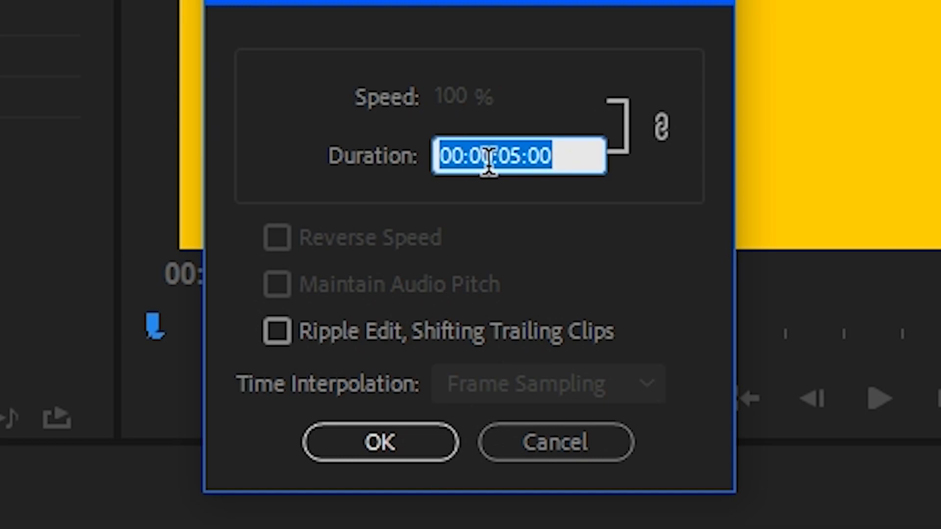
pyautogui.click(487, 158)
pyautogui.press('BackSpace')
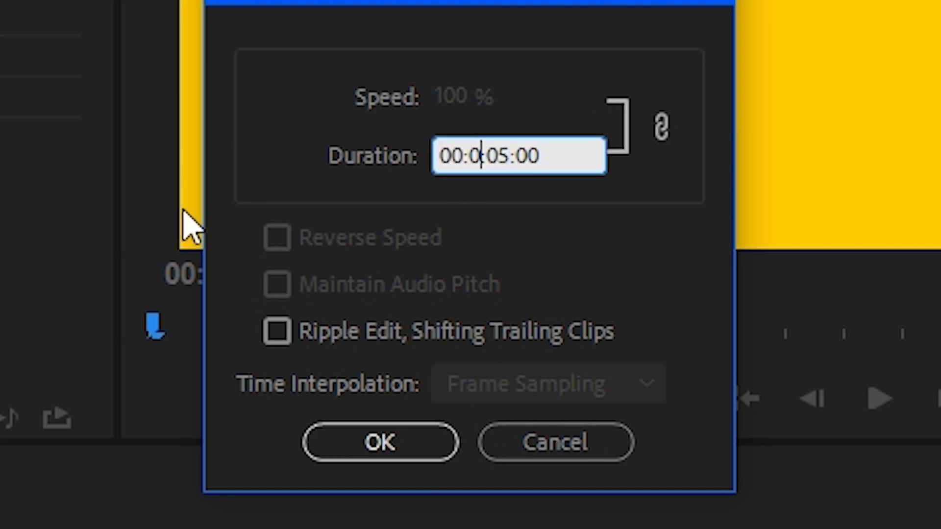
pyautogui.write('5:00')
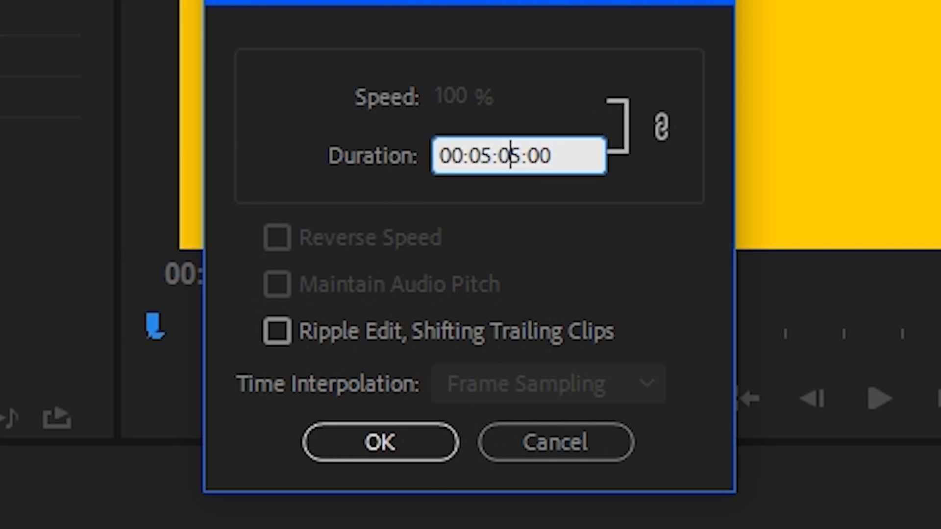
pyautogui.press('BackSpace')
pyautogui.write('1')
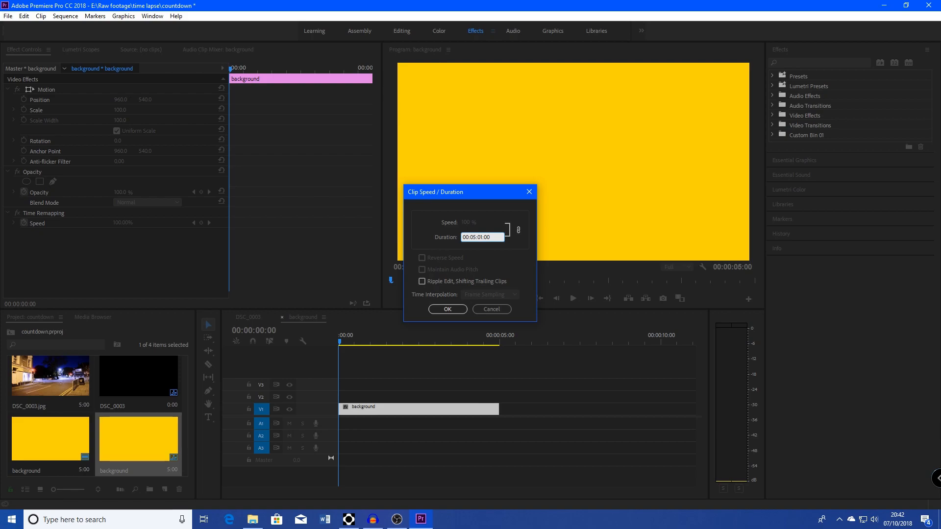
pyautogui.press('Return')
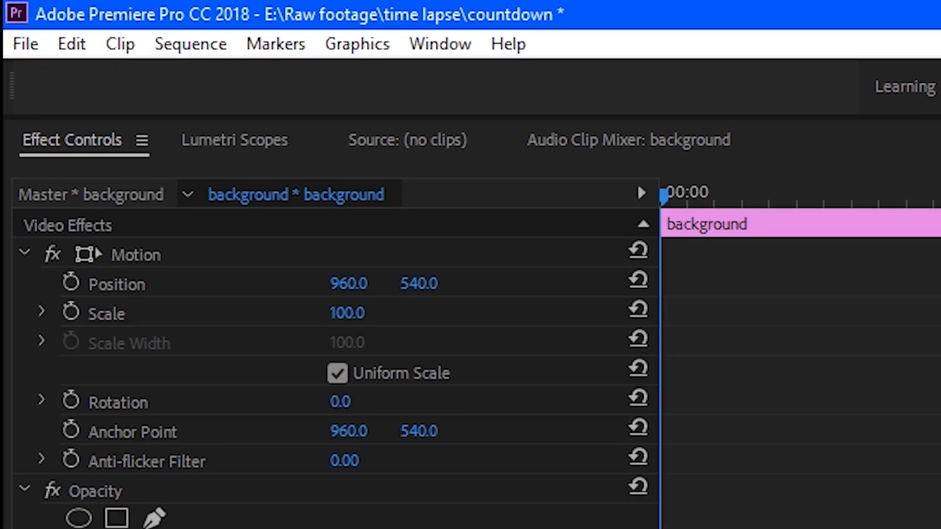
# Create a legacy title with the default settings and draw an ellipse about 768 wide and 590 high in it
pyautogui.click(27, 49)
pyautogui.moveTo(81, 82)
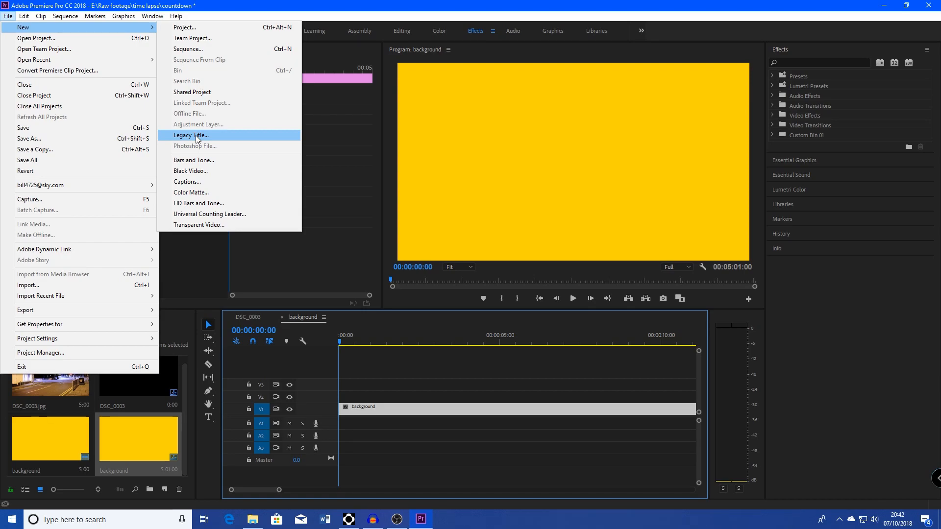
pyautogui.click(197, 140)
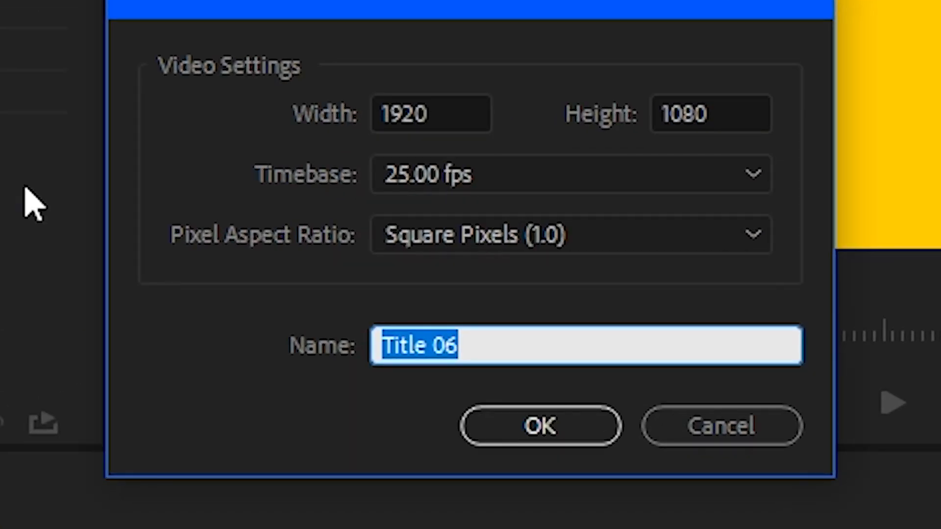
pyautogui.click(502, 419)
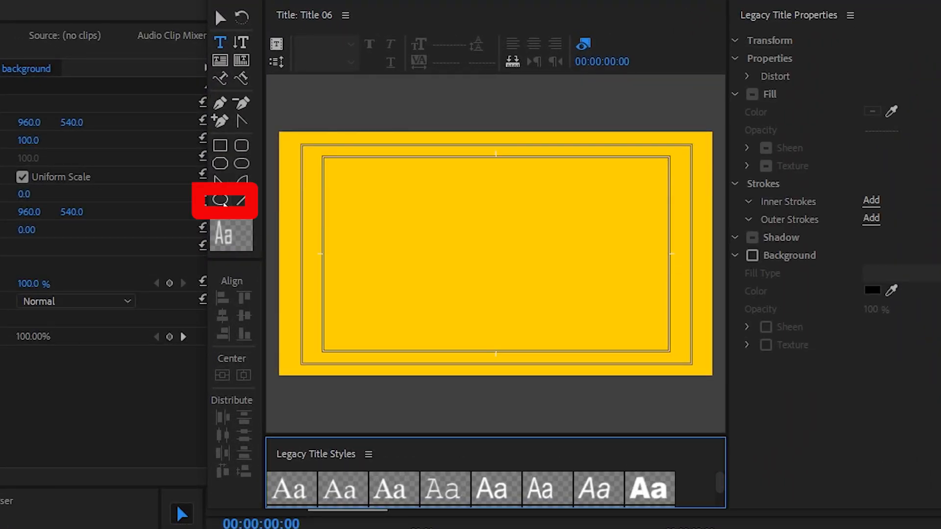
pyautogui.click(222, 201)
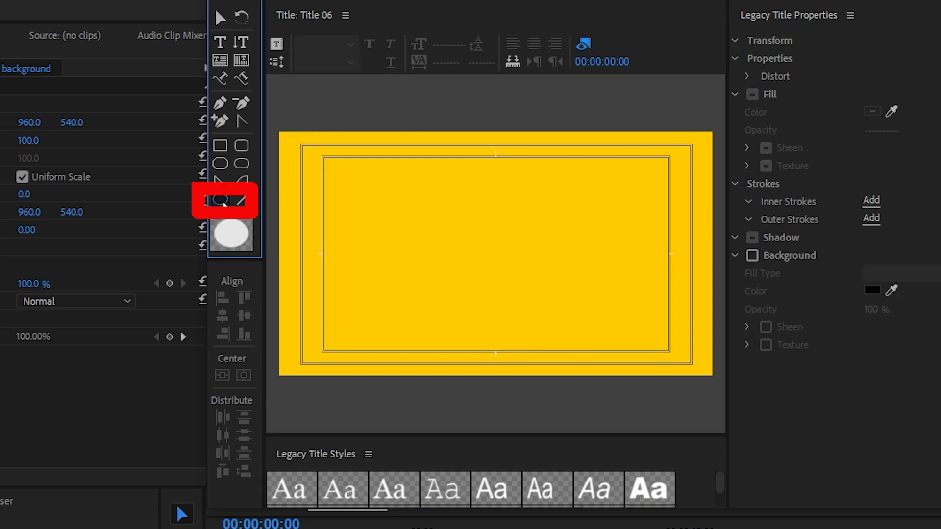
pyautogui.moveTo(418, 191); pyautogui.dragTo(591, 324)
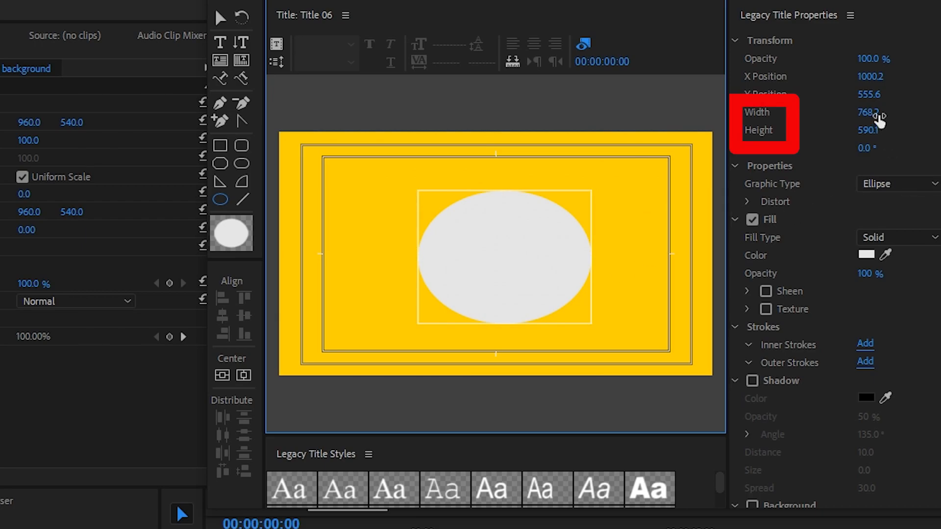
# Set the ellipse's width and height to 900 and center it horizontally and vertically in the title frame
pyautogui.click(871, 113)
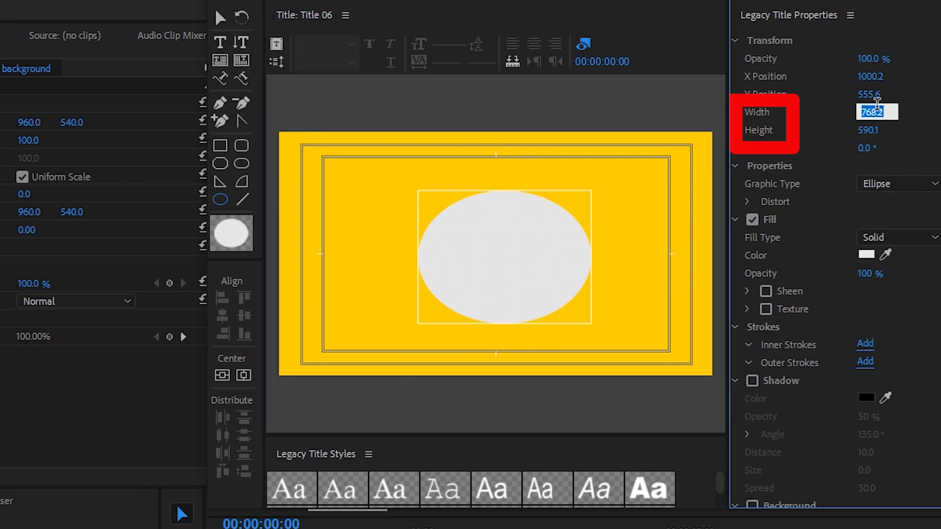
pyautogui.write('900')
pyautogui.press('Return')
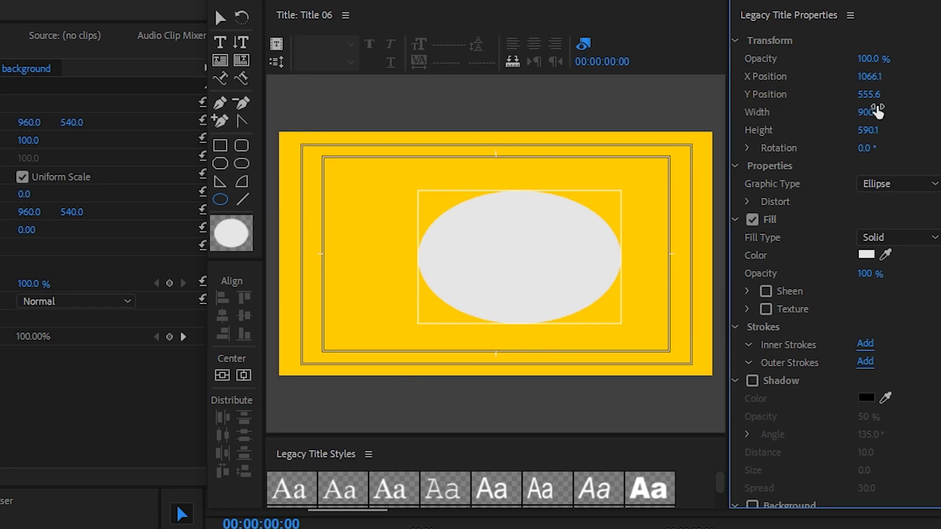
pyautogui.click(875, 128)
pyautogui.write('900')
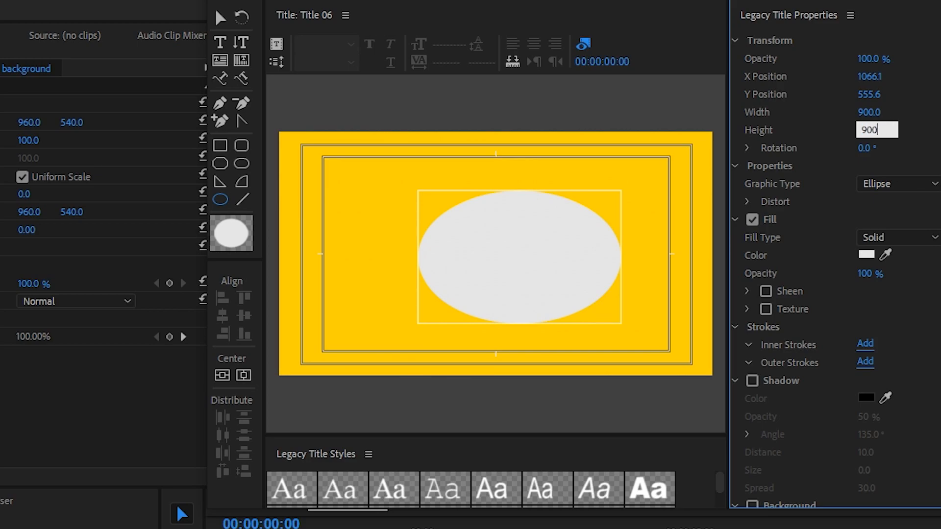
pyautogui.press('Return')
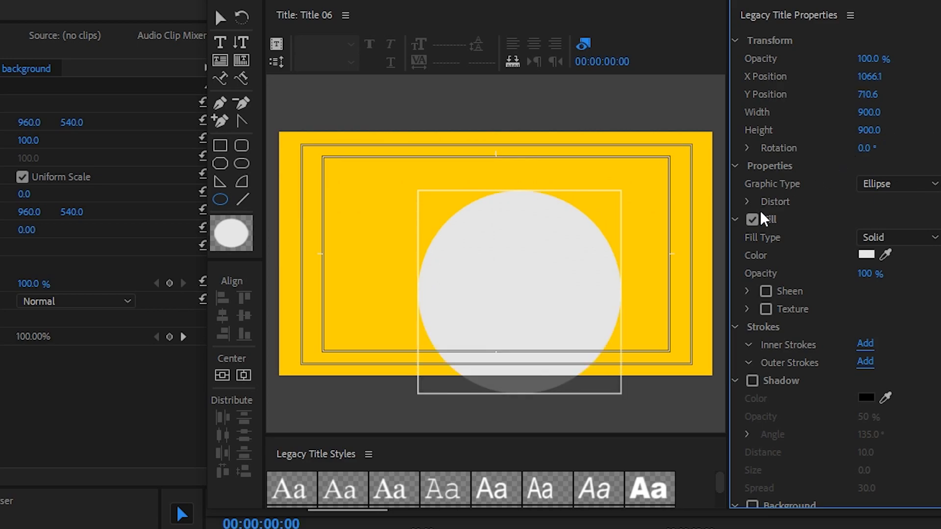
pyautogui.click(222, 376)
pyautogui.click(244, 377)
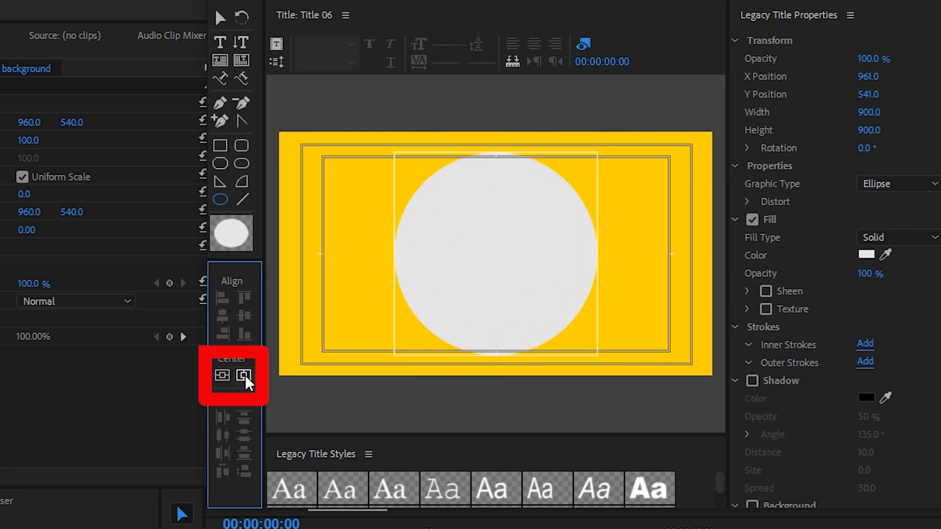
# Change the circle's graphic type to Open Bezier and set its line width to 100
pyautogui.click(892, 182)
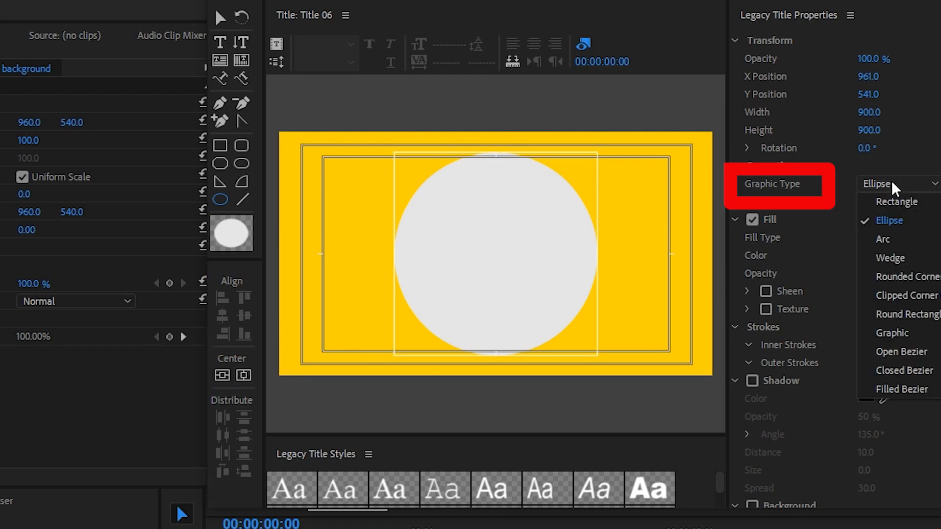
pyautogui.click(902, 345)
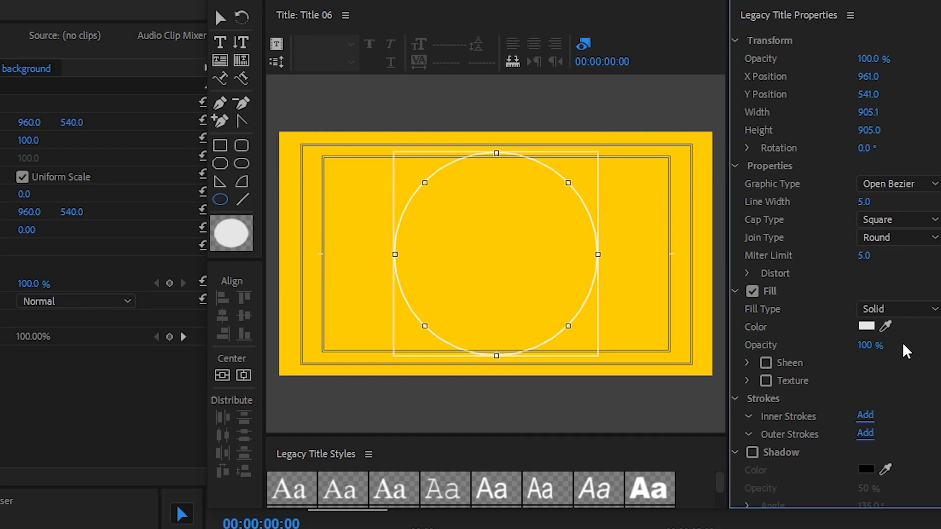
pyautogui.click(866, 202)
pyautogui.write('100')
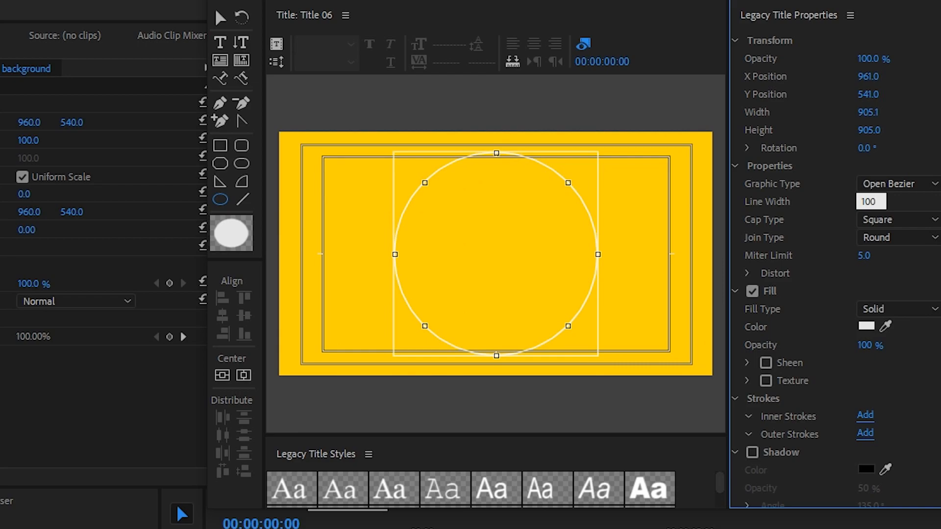
pyautogui.press('Return')
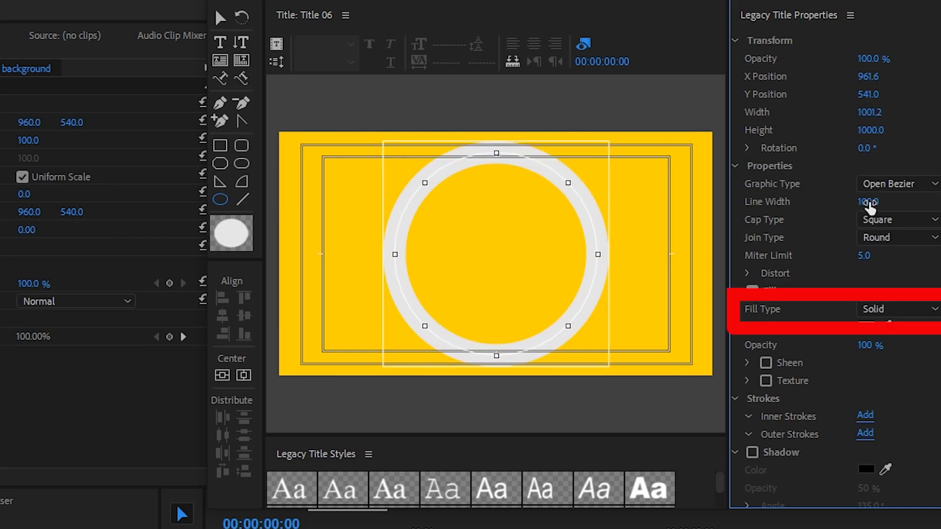
# Give the ring a 4 Color Gradient fill and make the gradient's upper-left color stop bright red
pyautogui.click(878, 311)
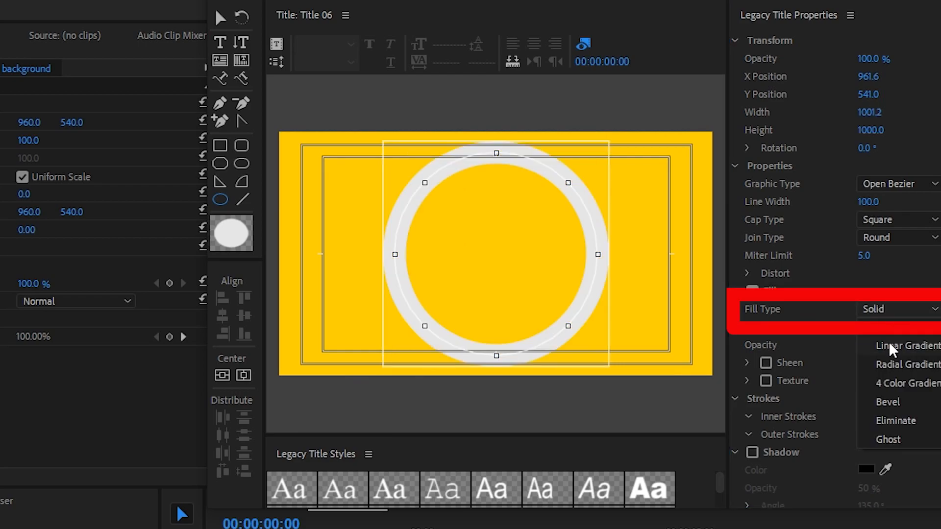
pyautogui.click(890, 381)
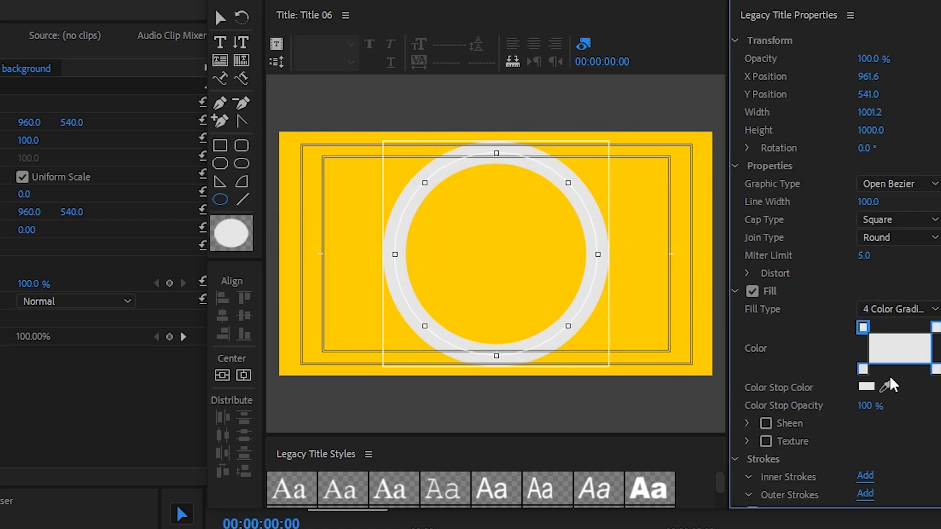
pyautogui.click(864, 387)
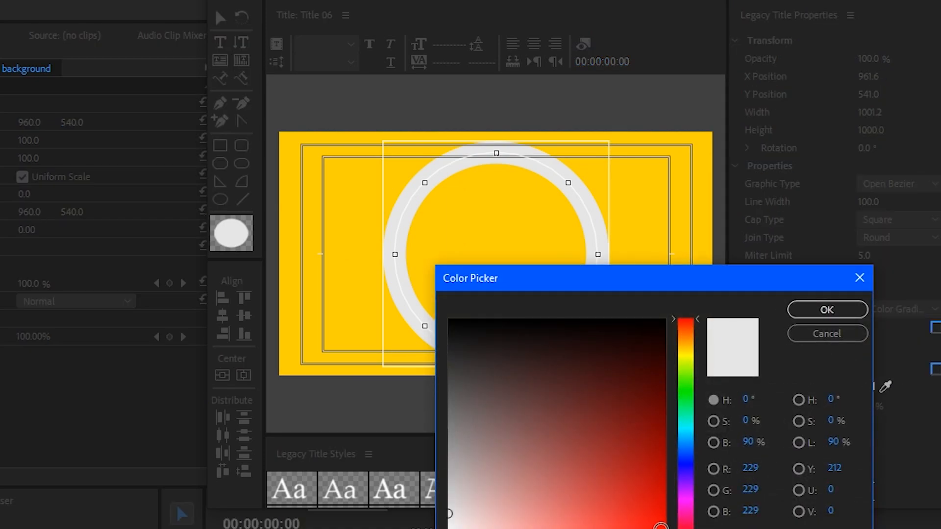
pyautogui.click(661, 526)
pyautogui.click(836, 316)
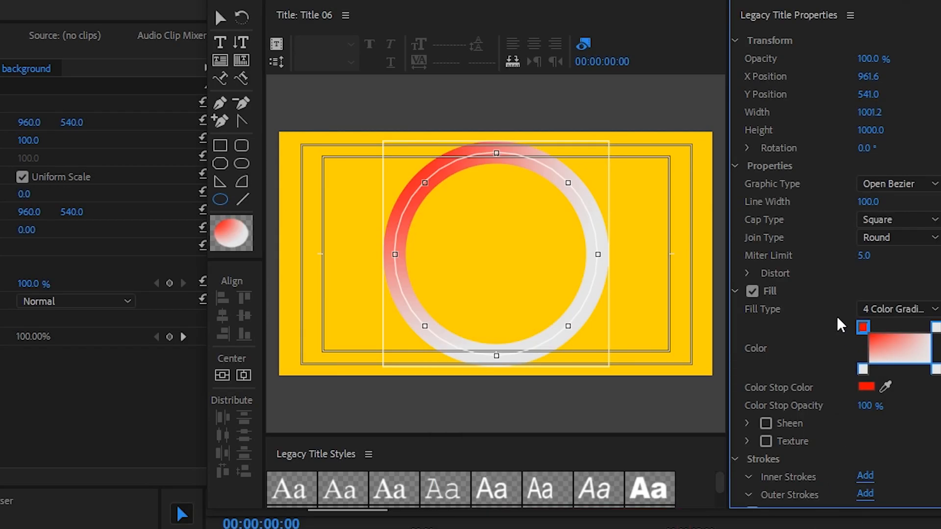
# Make the ring gradient's lower-right color stop bright red
pyautogui.click(862, 369)
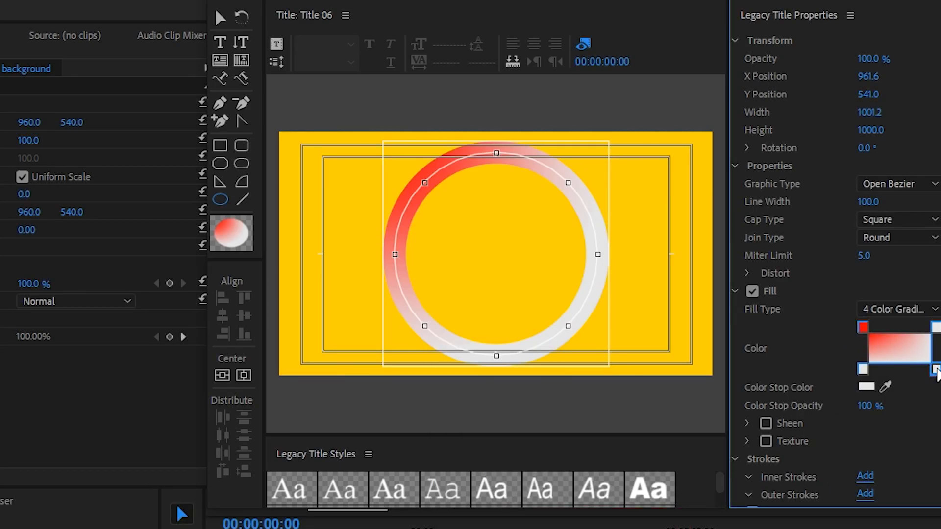
pyautogui.click(865, 387)
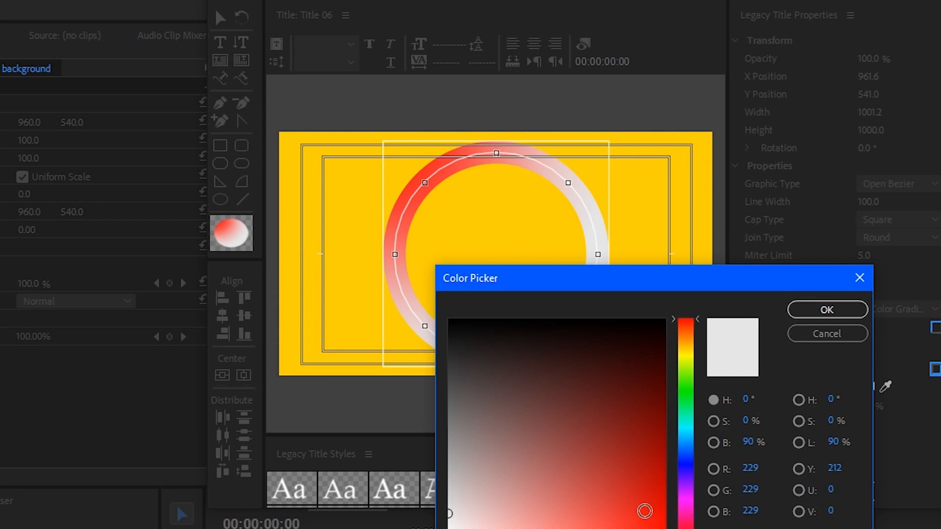
pyautogui.click(644, 511)
pyautogui.click(829, 313)
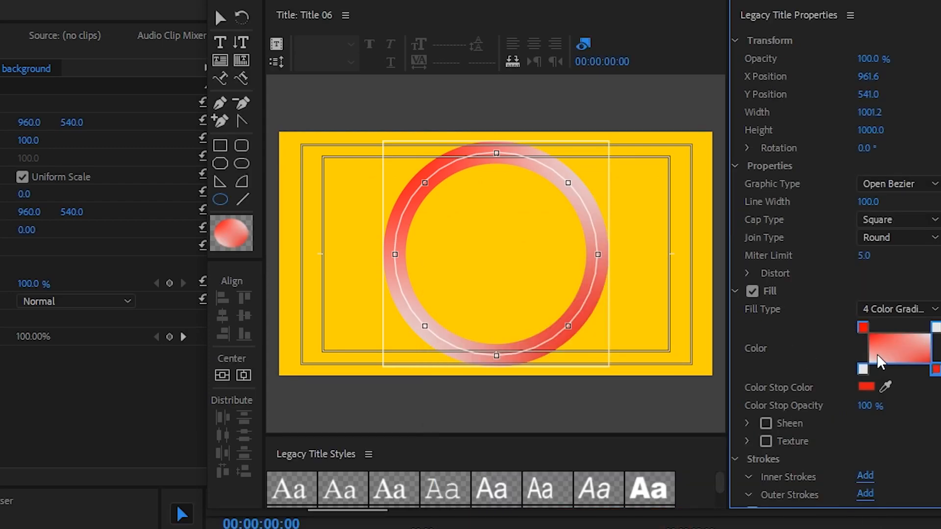
# Add a near-black sheen (RGB 35, 32, 32) to the ring's fill, with size 100 and angle 61°
pyautogui.click(765, 424)
pyautogui.click(747, 424)
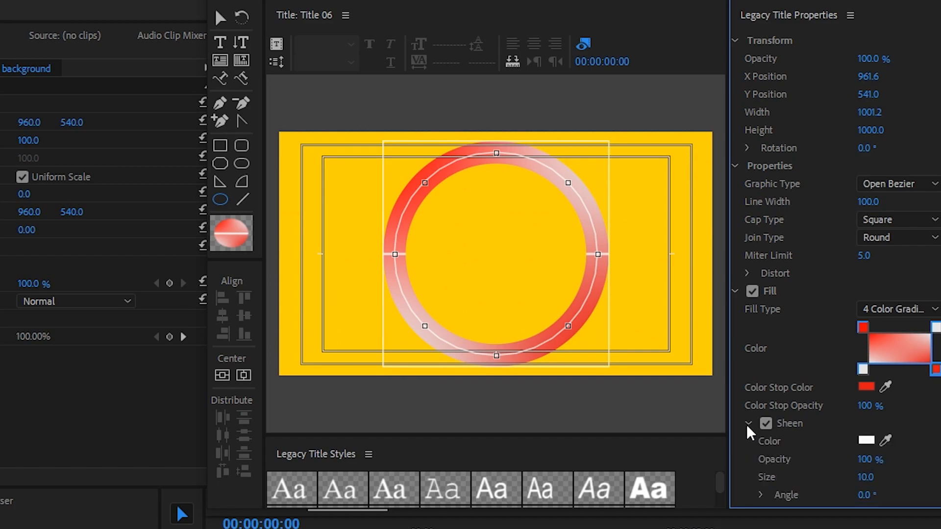
pyautogui.click(866, 440)
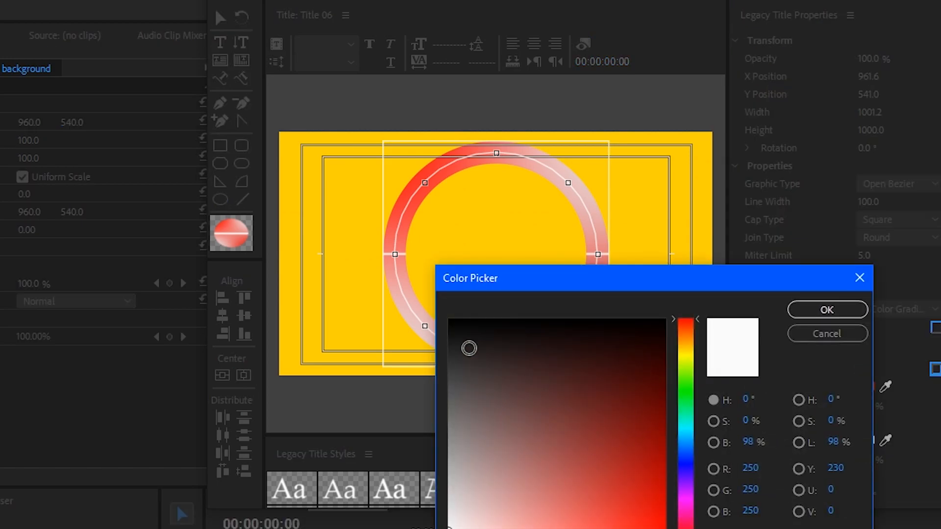
pyautogui.click(847, 312)
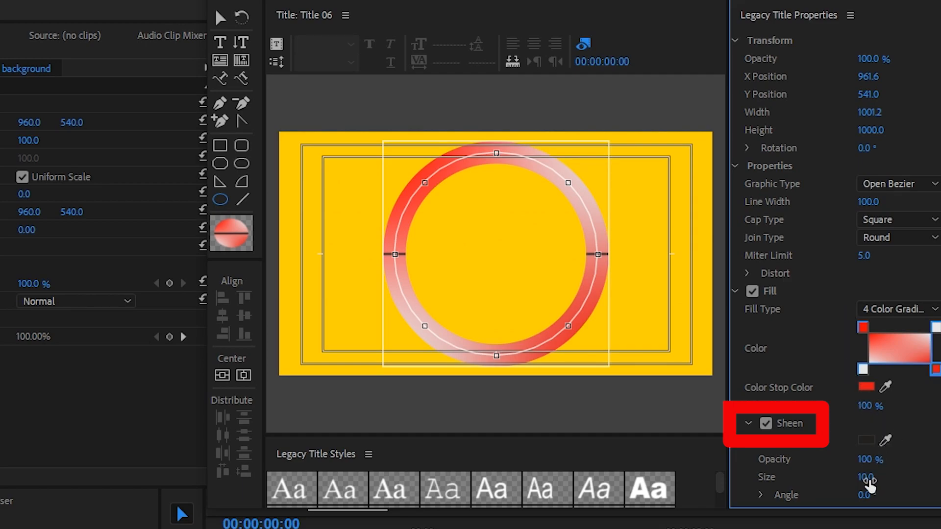
pyautogui.moveTo(870, 478); pyautogui.dragTo(913, 478)
pyautogui.moveTo(865, 495); pyautogui.dragTo(895, 495)
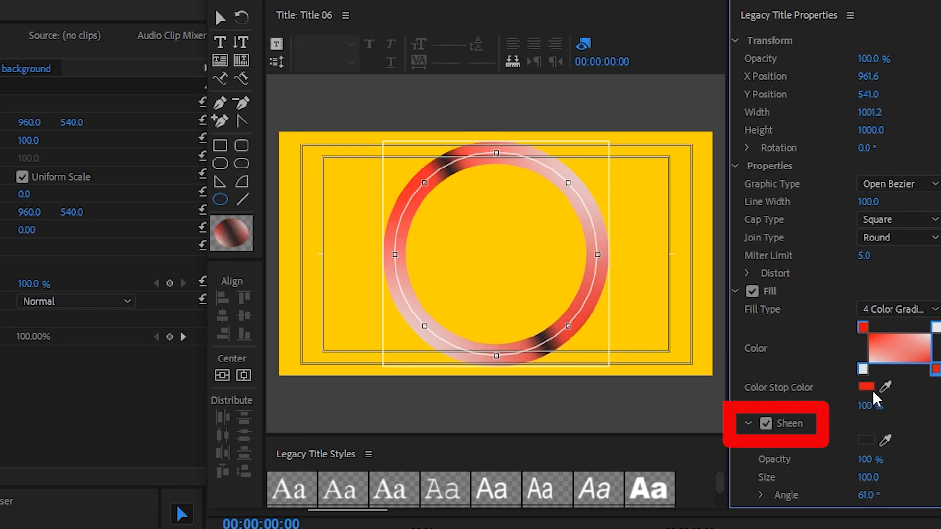
# Lighten the ring's sheen color to a dark gray, RGB 74, 65, 65
pyautogui.click(864, 438)
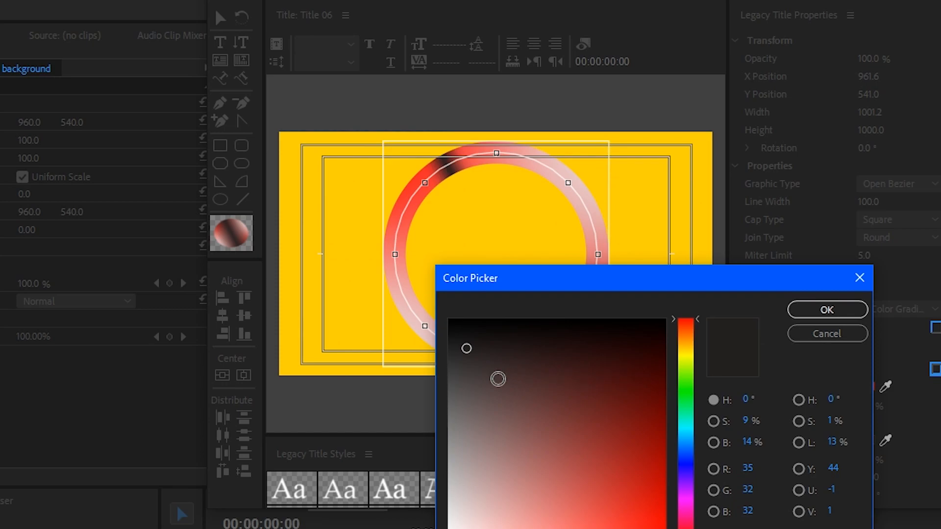
pyautogui.click(472, 381)
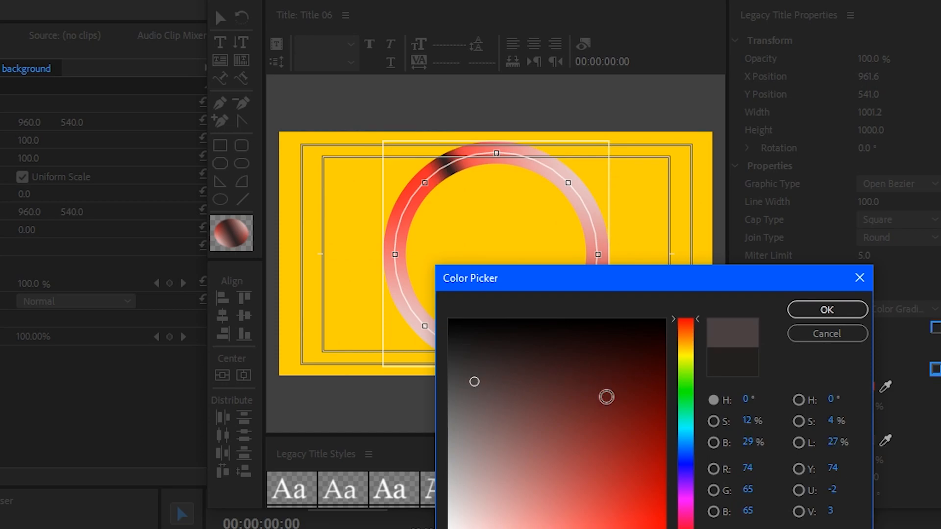
pyautogui.click(827, 309)
# Enable a black shadow on the ring with a distance of 60 and a spread of 100
pyautogui.scroll(-5, 754, 413)
pyautogui.click(752, 410)
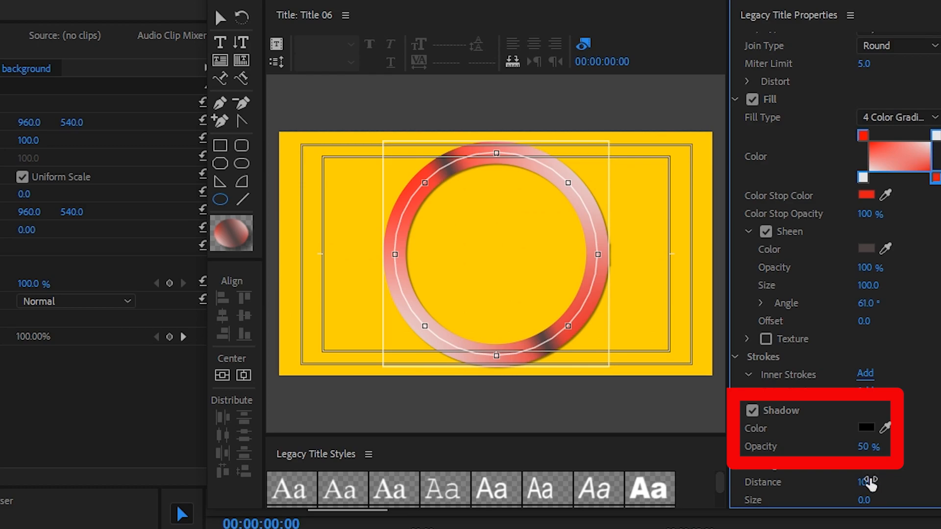
pyautogui.moveTo(865, 482); pyautogui.dragTo(902, 482)
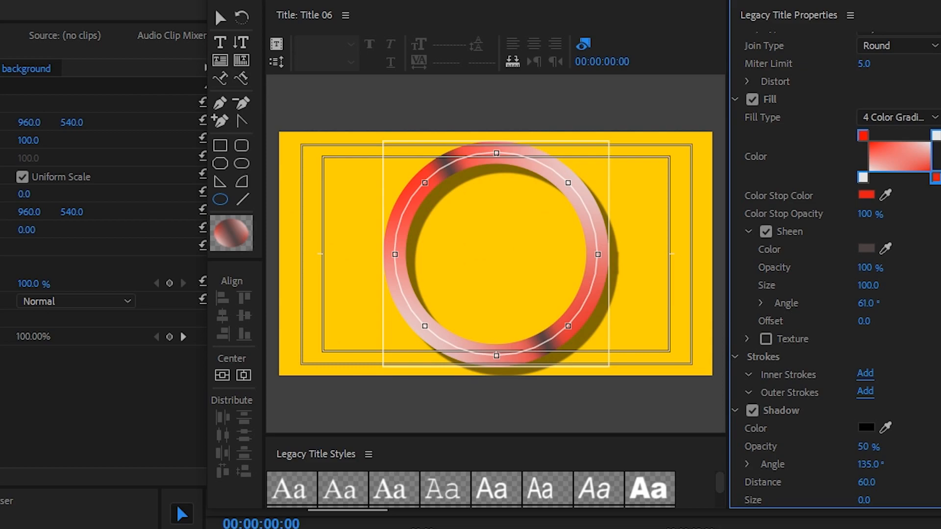
pyautogui.scroll(-2, 818, 469)
pyautogui.scroll(-4, 819, 467)
pyautogui.moveTo(865, 429); pyautogui.dragTo(916, 429)
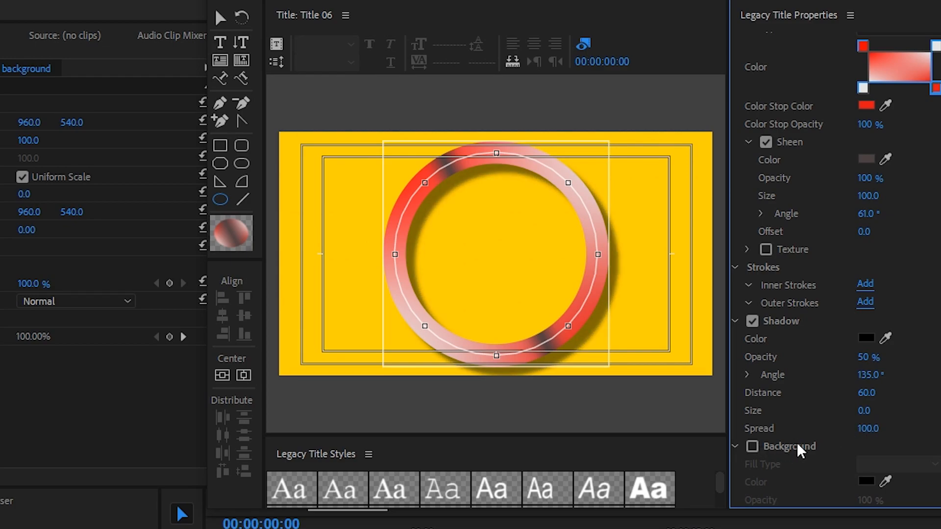
pyautogui.scroll(-1, 798, 447)
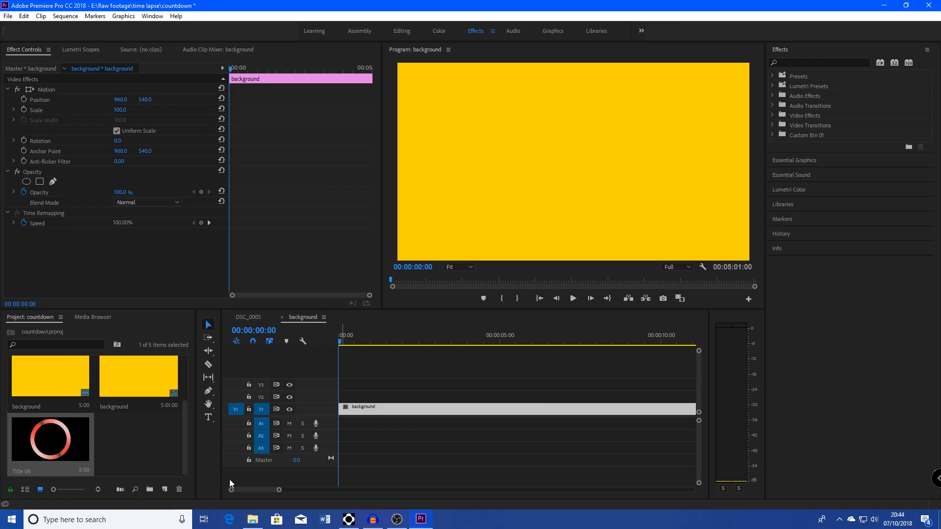
# Place the ring title on track V2 above the background at the sequence start and lengthen its clip duration
pyautogui.moveTo(54, 445); pyautogui.dragTo(344, 397)
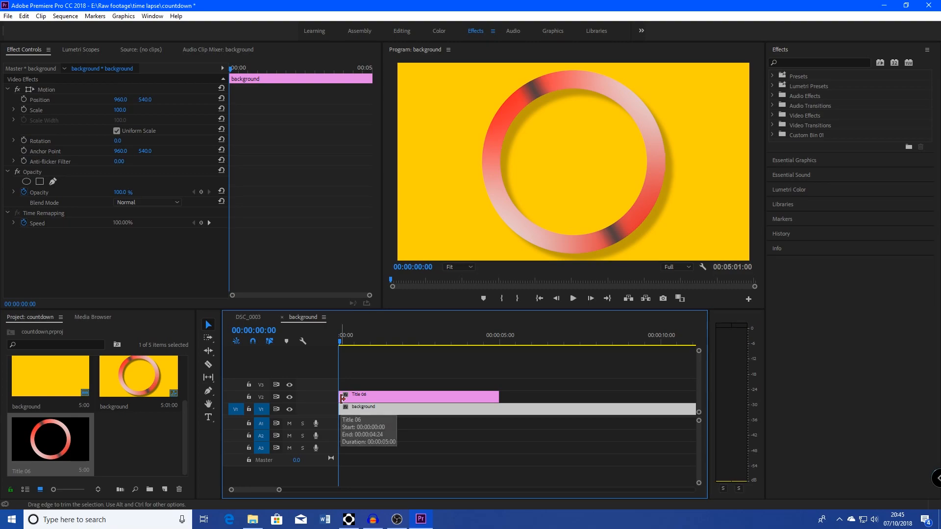
pyautogui.rightClick(443, 395)
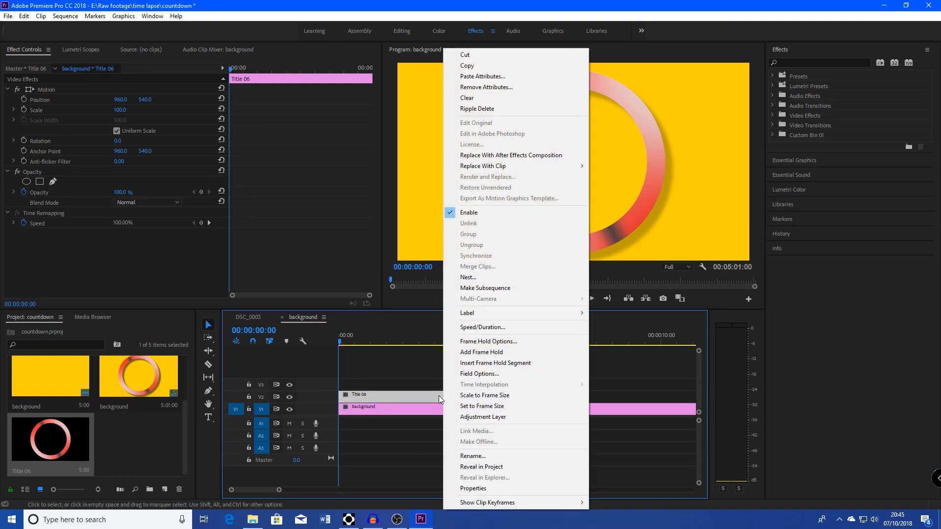
pyautogui.click(471, 328)
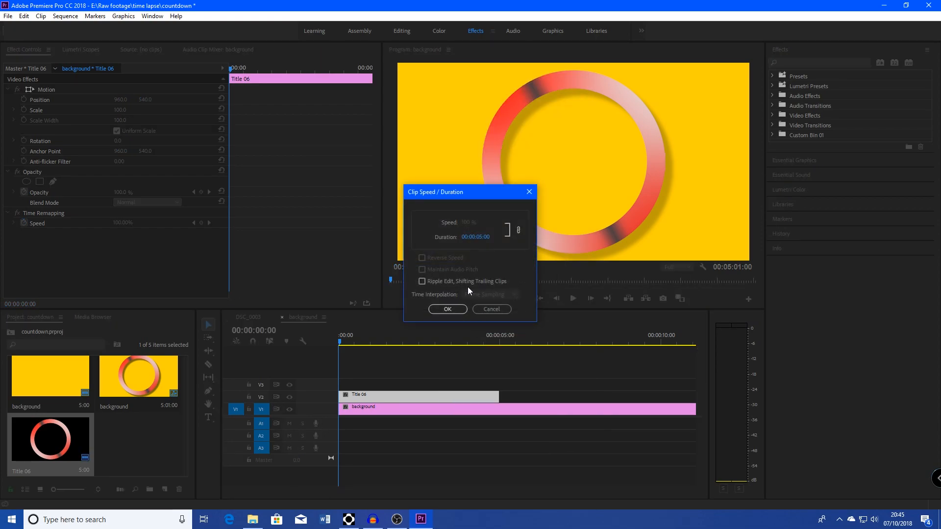
pyautogui.click(473, 236)
pyautogui.click(474, 237)
pyautogui.press('Return')
# Create a 1920 × 1080, 25 fps transparent video with square pixels and place it on track V3 at the sequence start
pyautogui.click(165, 489)
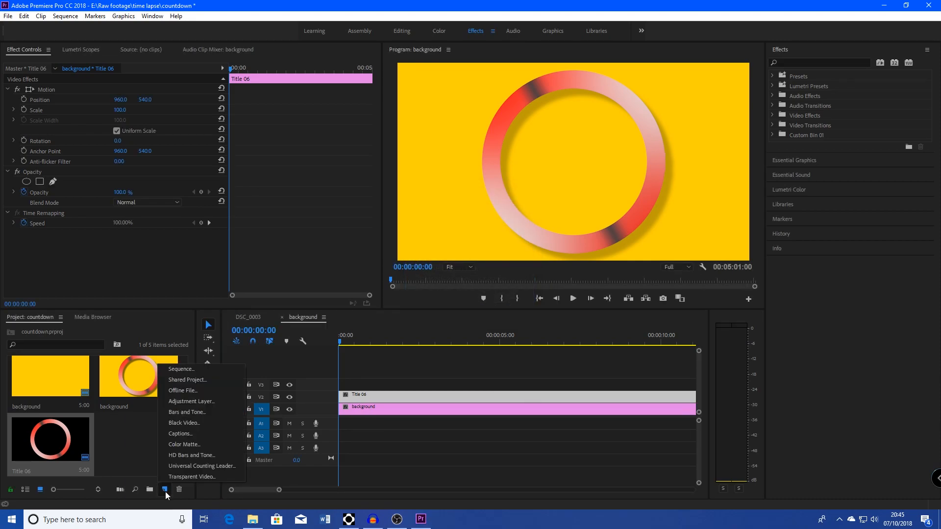
pyautogui.click(186, 477)
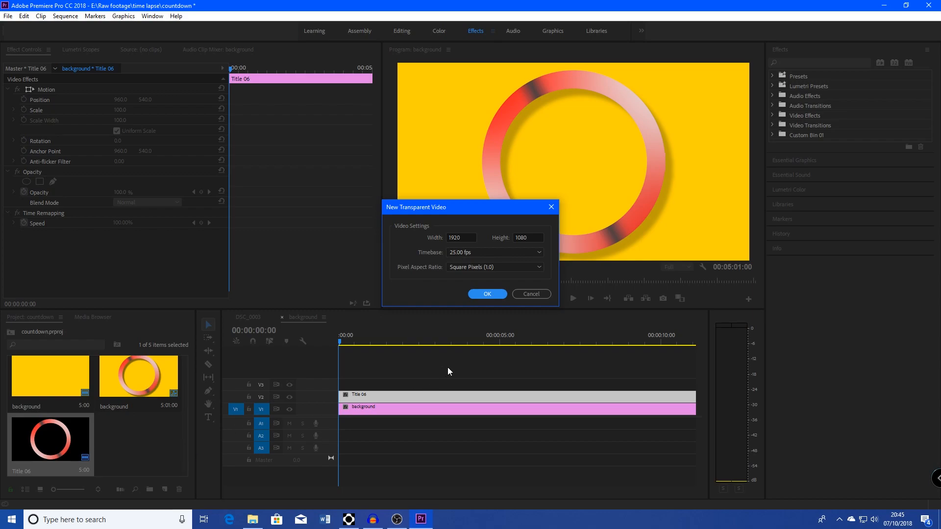
pyautogui.click(489, 293)
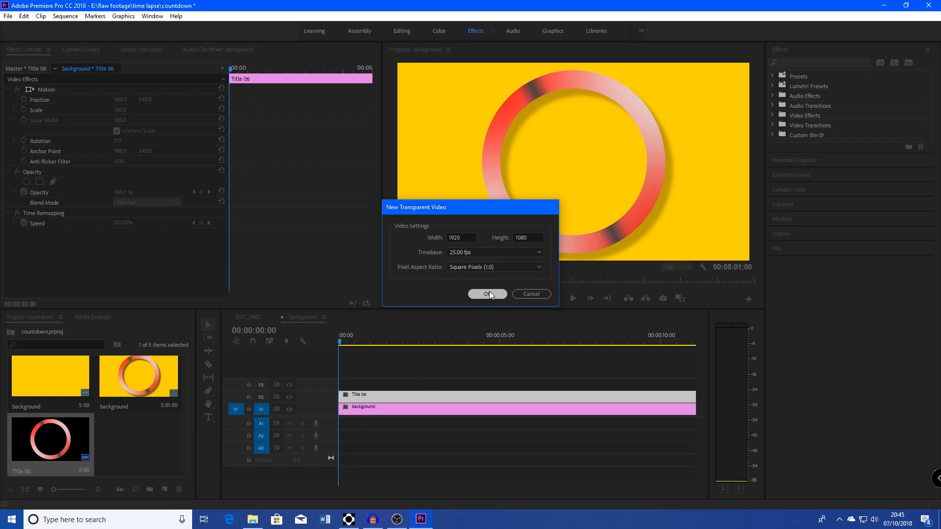
pyautogui.moveTo(138, 441); pyautogui.dragTo(345, 387)
# Extend the transparent video clip's duration to about five minutes
pyautogui.rightClick(381, 382)
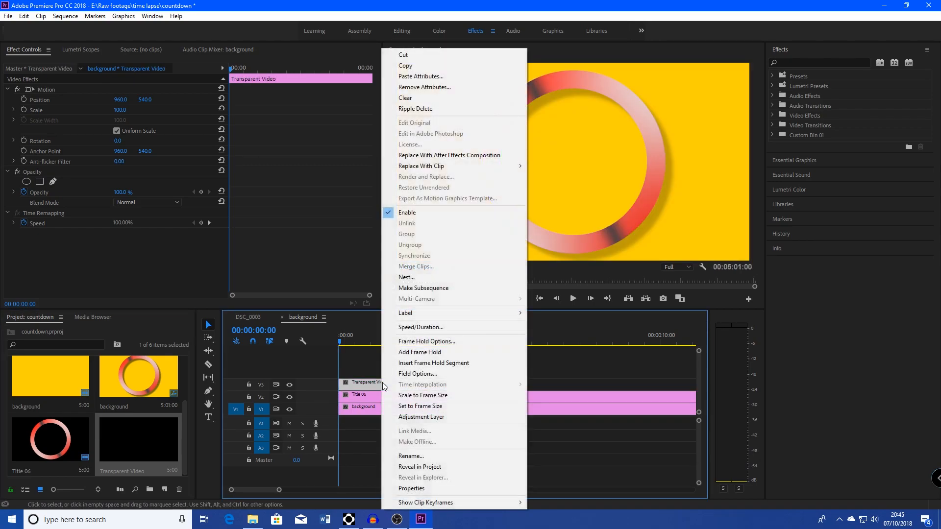
pyautogui.click(408, 327)
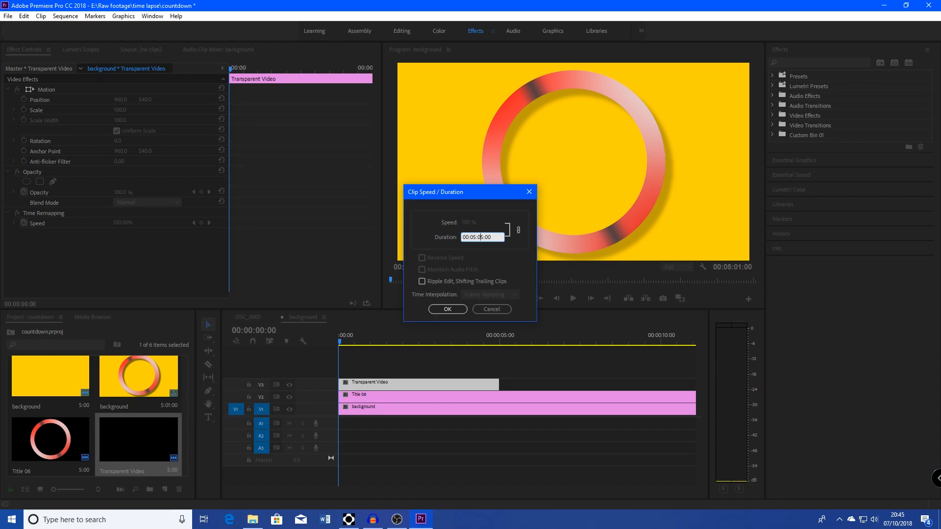
pyautogui.press('Return')
# Search the effects for "time" and apply the Timecode video effect to the transparent video clip
pyautogui.click(793, 63)
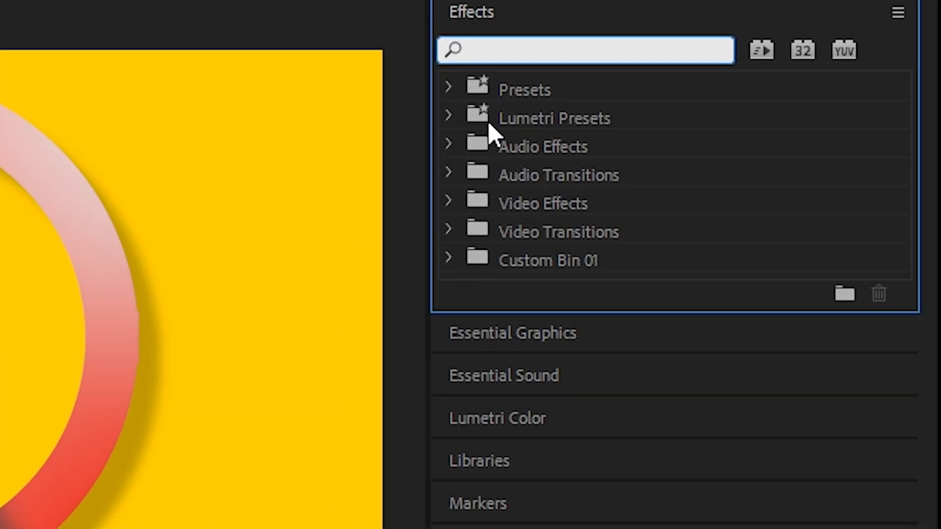
pyautogui.write('time')
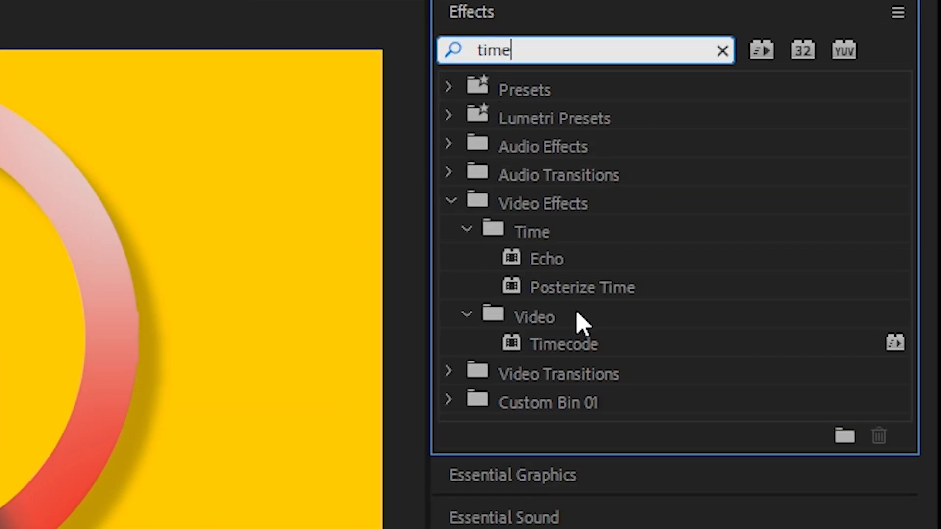
pyautogui.click(570, 338)
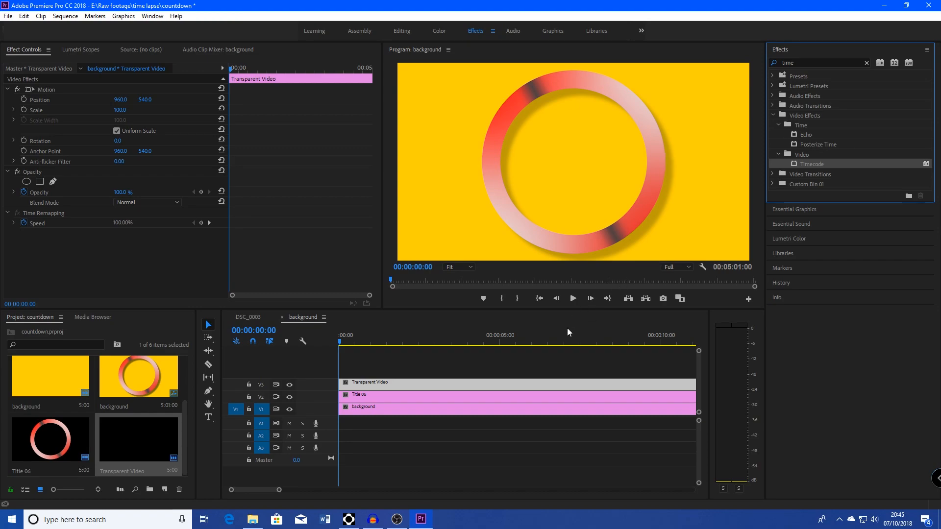
pyautogui.moveTo(566, 327); pyautogui.dragTo(517, 386)
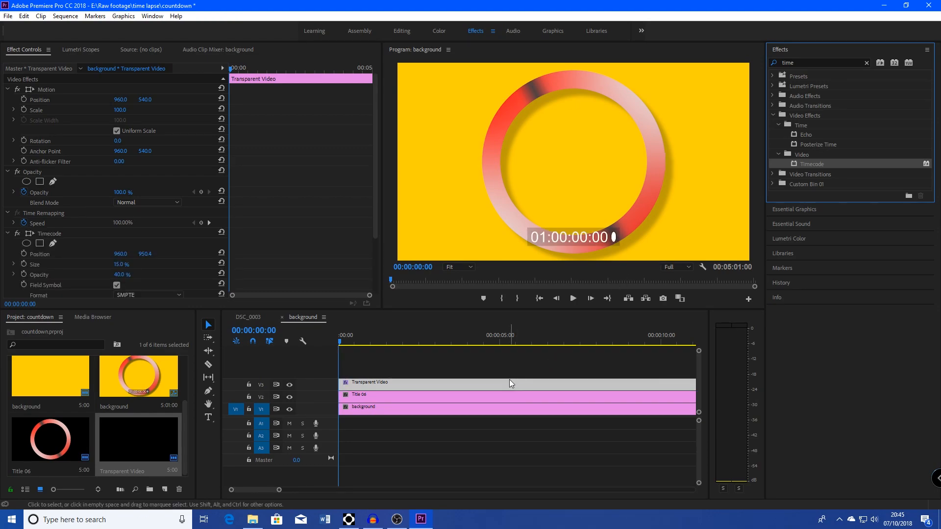
# Turn off the timecode's field symbol, set its size to 43.5% and its vertical position to 629.4
pyautogui.scroll(-3, 177, 259)
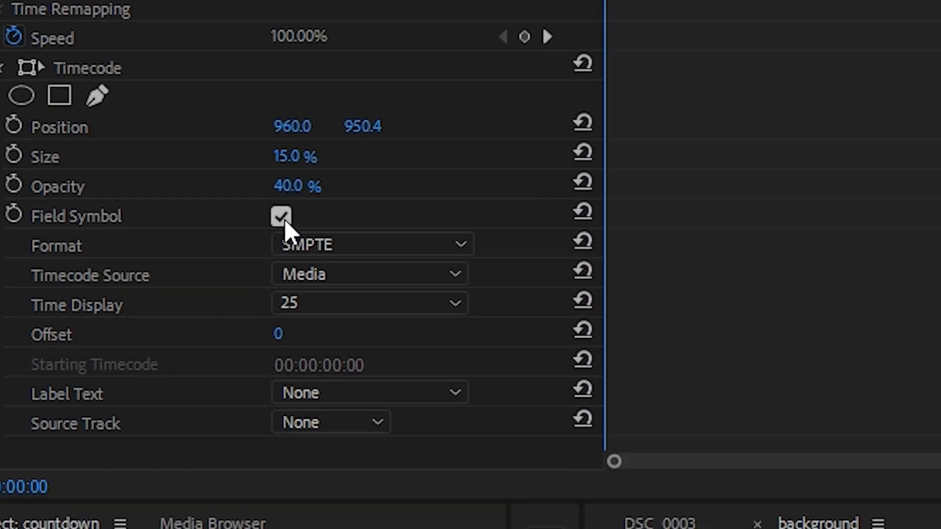
pyautogui.click(136, 212)
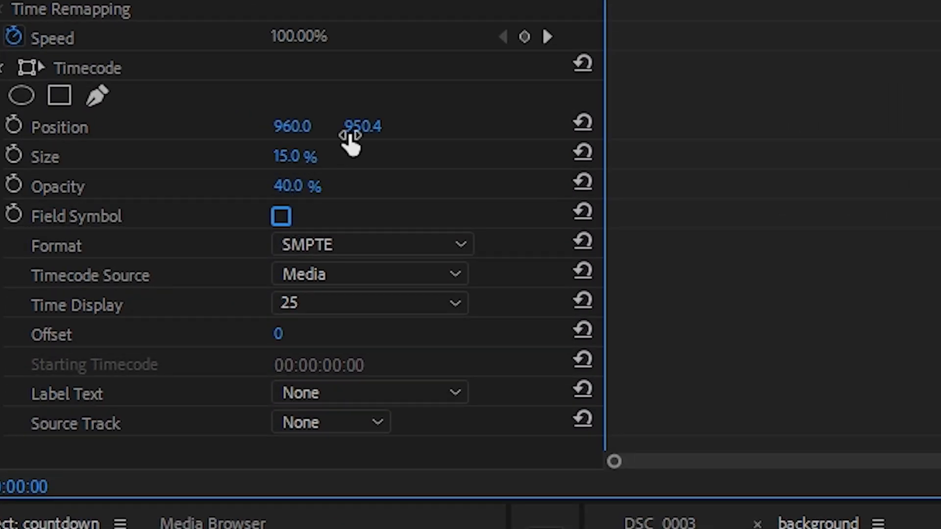
pyautogui.moveTo(294, 156); pyautogui.dragTo(434, 155)
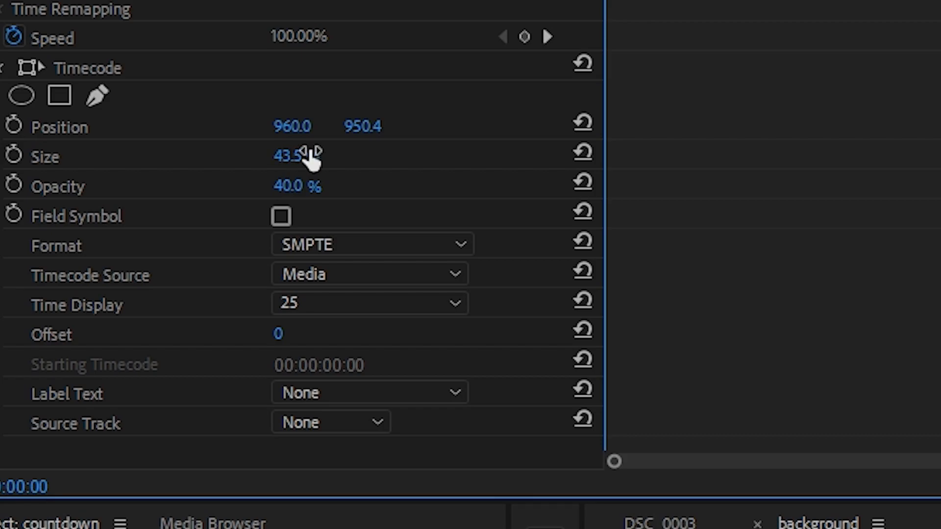
pyautogui.moveTo(359, 132); pyautogui.dragTo(151, 133)
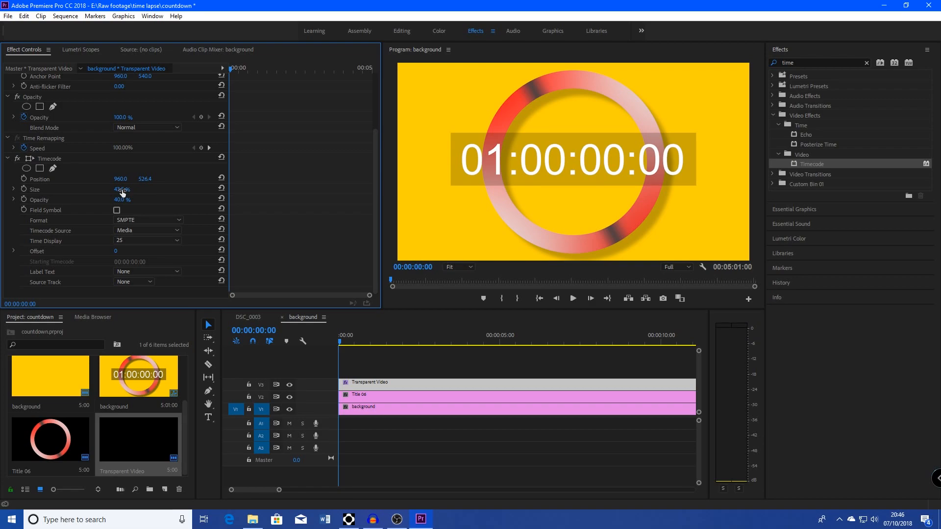
pyautogui.moveTo(144, 180); pyautogui.dragTo(192, 180)
# Search the effects for "crop" and apply the Crop effect to the transparent video clip
pyautogui.click(815, 65)
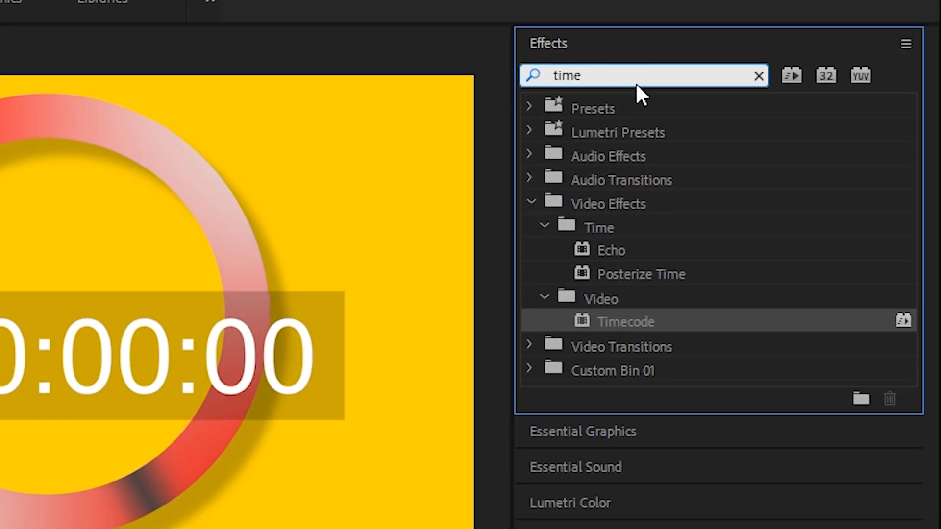
pyautogui.moveTo(598, 76); pyautogui.dragTo(553, 94)
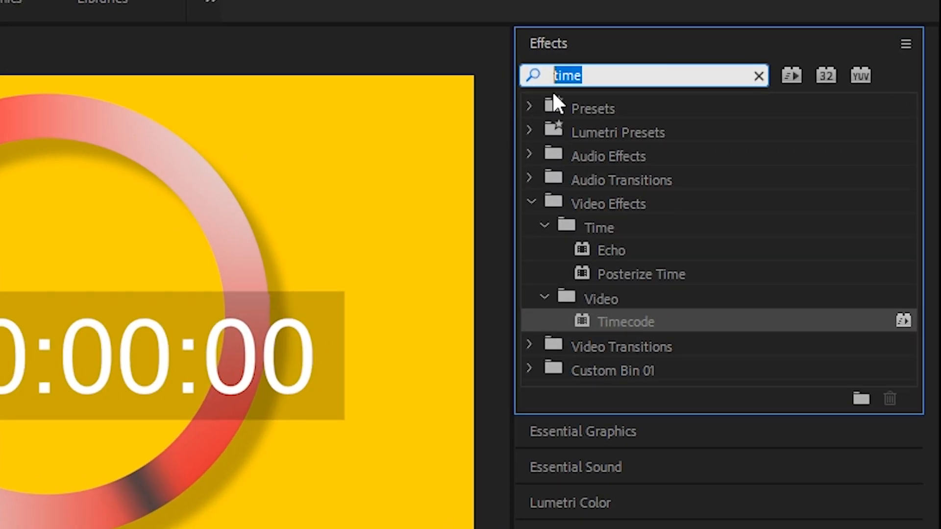
pyautogui.write('crop')
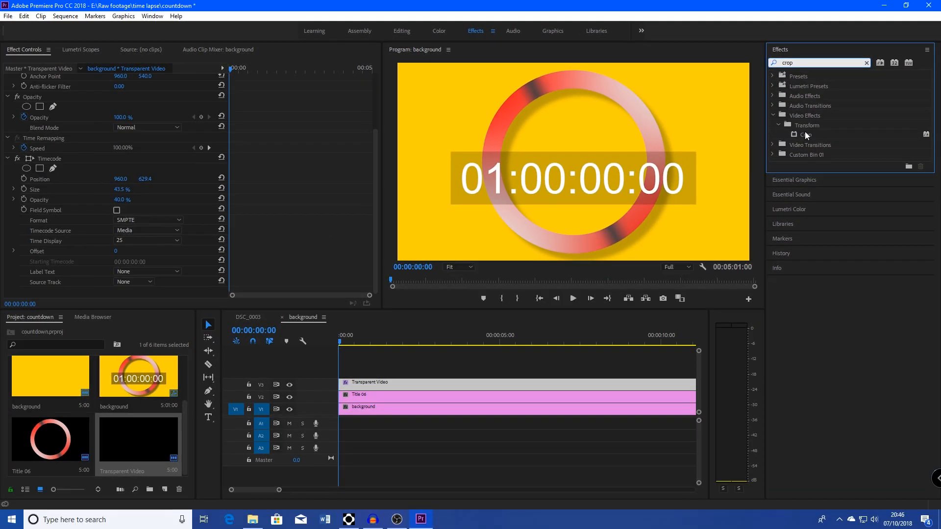
pyautogui.moveTo(618, 239); pyautogui.dragTo(279, 469)
pyautogui.moveTo(514, 324); pyautogui.dragTo(460, 382)
# Crop 34% off the left of the transparent video clip and trim its right side until only the timecode's middle two digit pairs remain
pyautogui.scroll(-5, 163, 281)
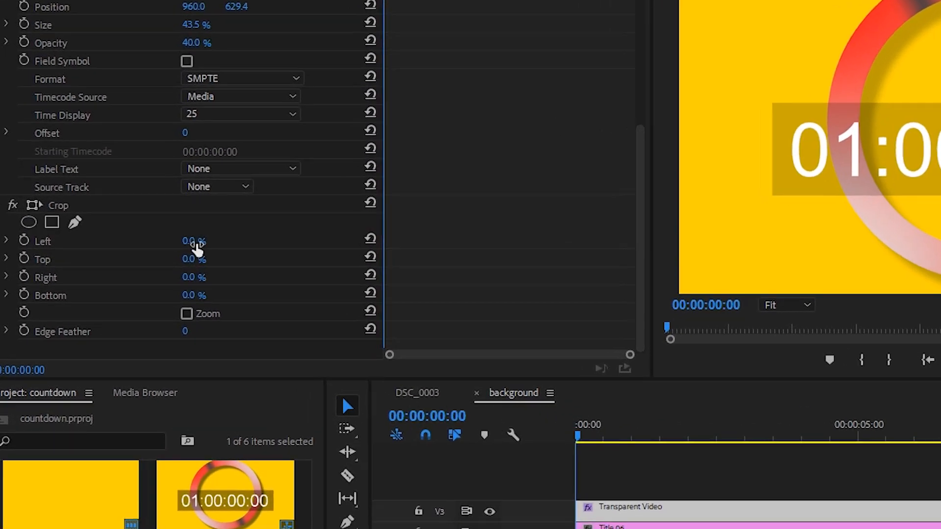
pyautogui.click(118, 230)
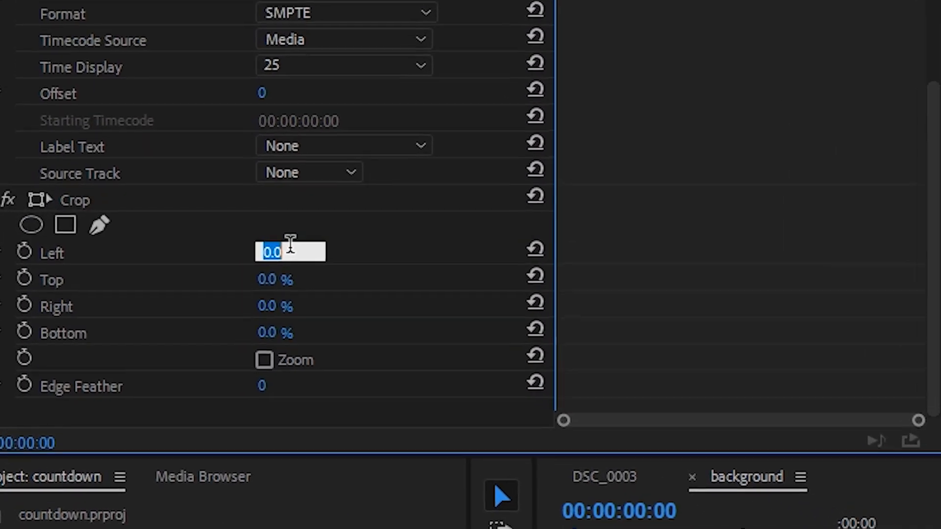
pyautogui.scroll(20, 297, 243)
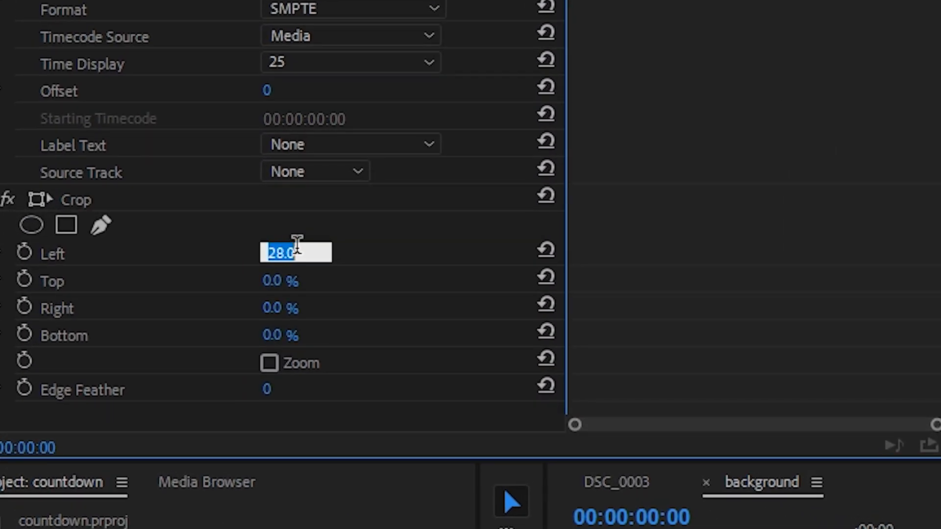
pyautogui.click(287, 314)
pyautogui.scroll(20, 287, 314)
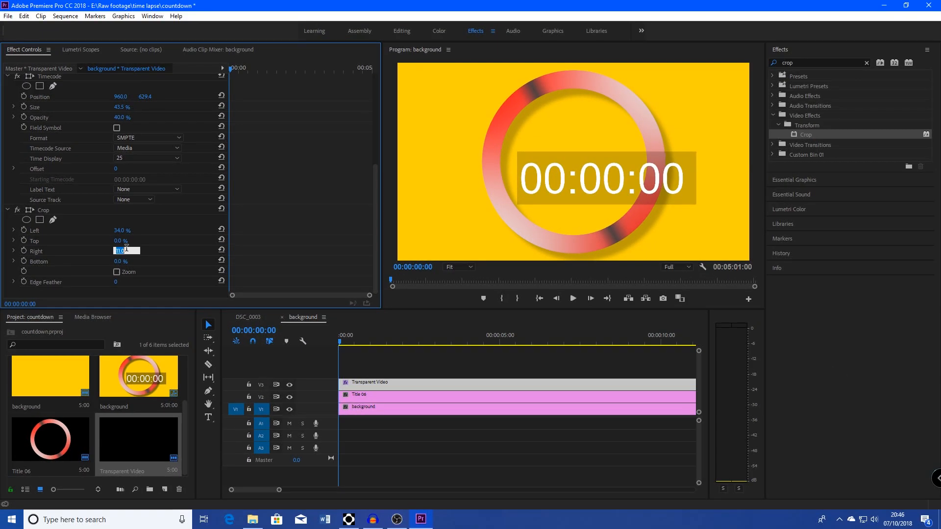
pyautogui.scroll(9, 126, 249)
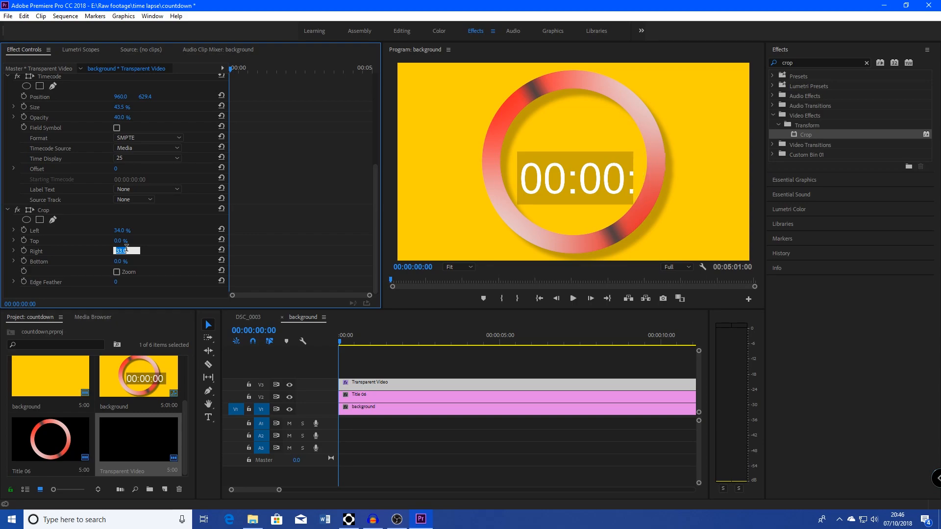
pyautogui.scroll(5, 126, 264)
# Set the timecode effect's opacity to 0% to remove its dark box and play the sequence to check the timer
pyautogui.moveTo(123, 275); pyautogui.dragTo(98, 274)
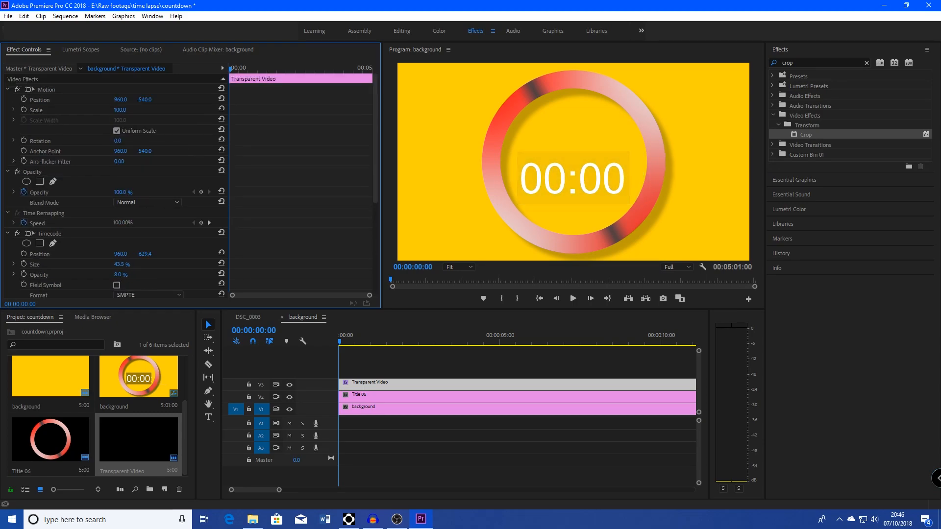
pyautogui.press('space')
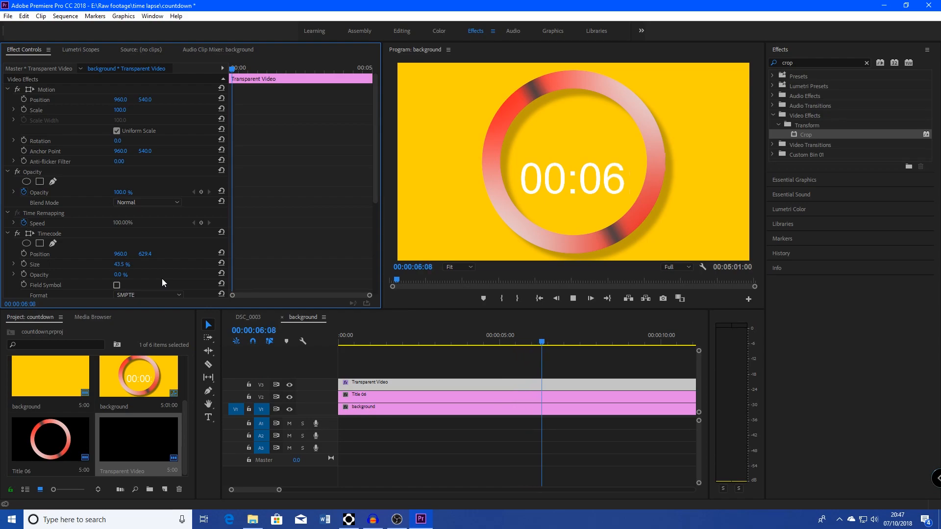
pyautogui.rightClick(400, 385)
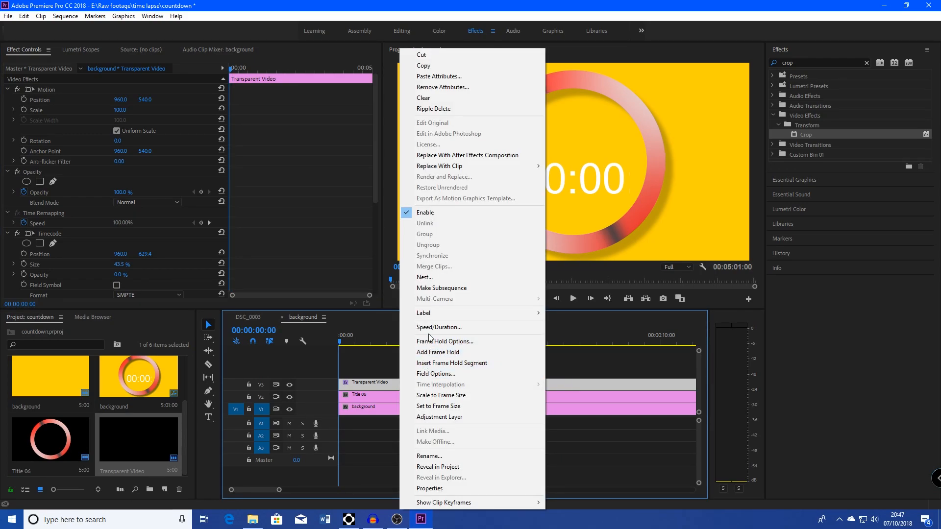
pyautogui.click(427, 327)
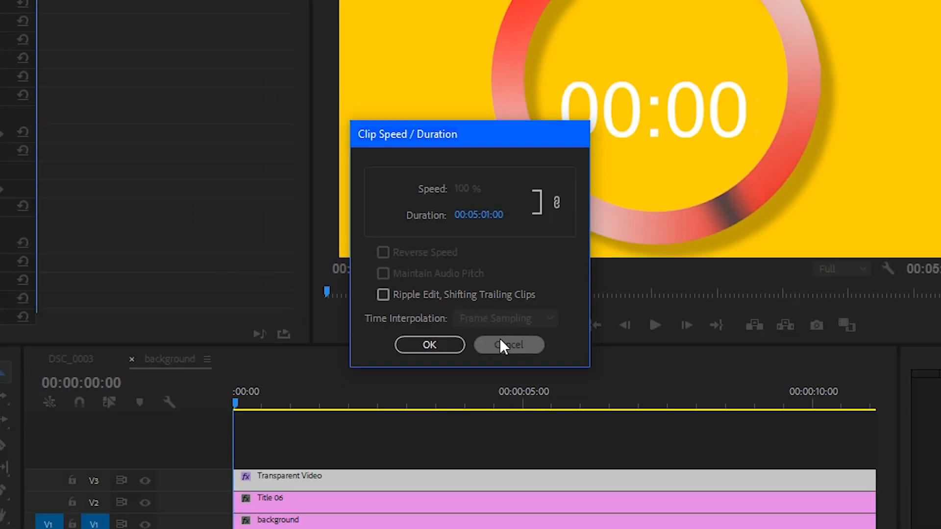
pyautogui.click(512, 399)
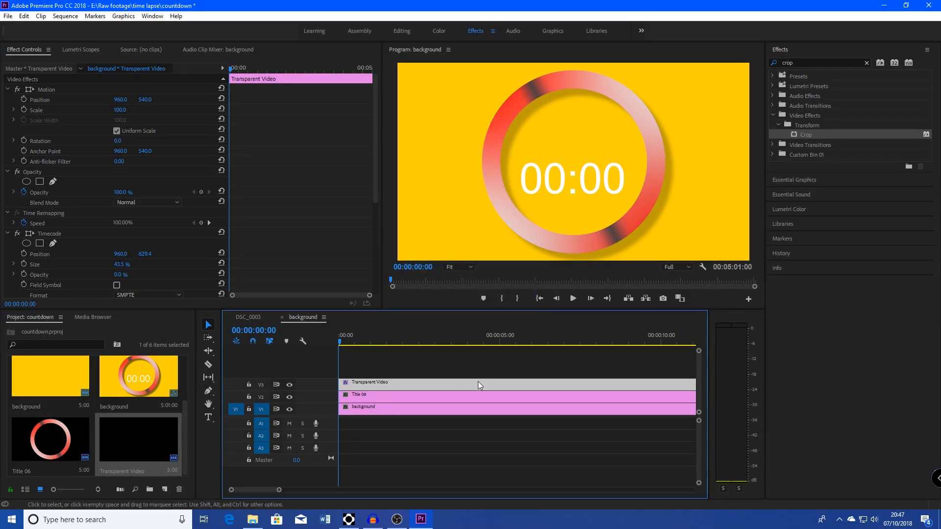
# Nest the transparent video clip as a sequence named "countdown"
pyautogui.rightClick(477, 381)
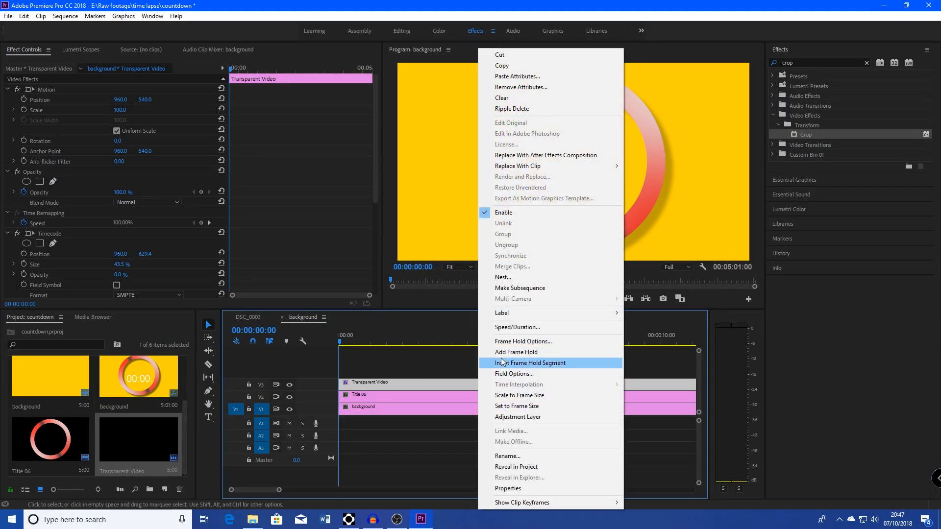
pyautogui.click(507, 278)
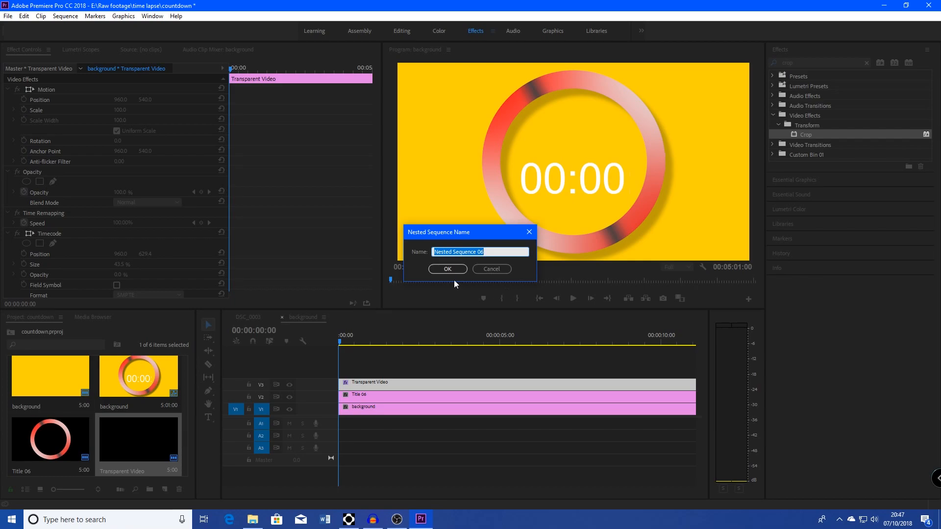
pyautogui.write('countdown')
pyautogui.press('Return')
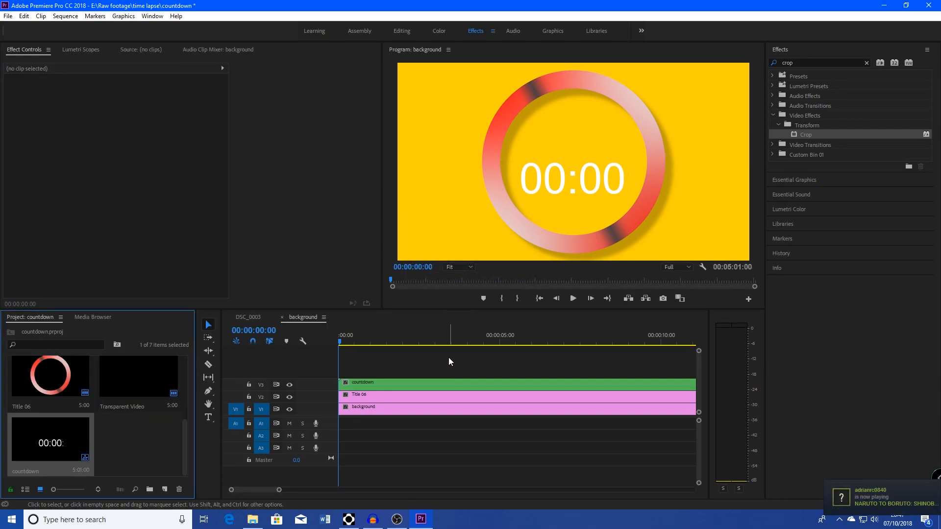
# Reverse the speed of the nested countdown clip so the timer counts down
pyautogui.rightClick(438, 384)
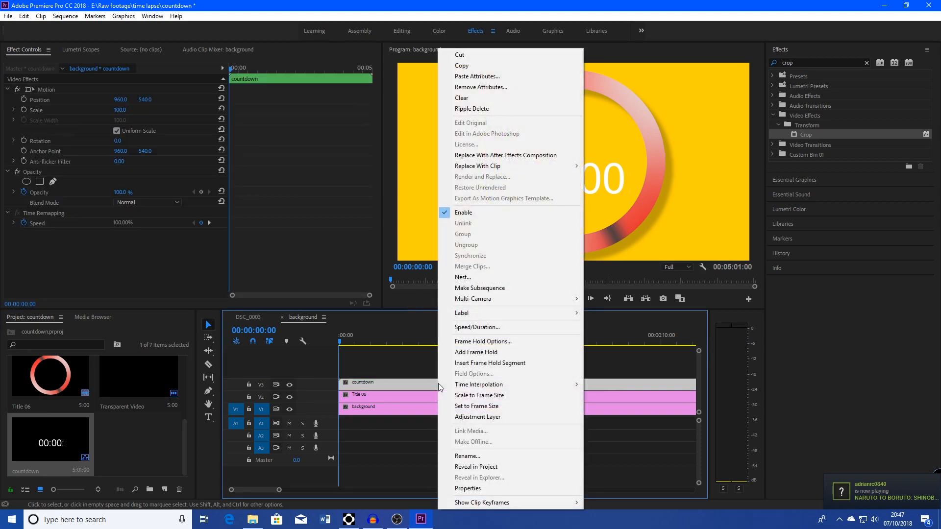
pyautogui.click(470, 327)
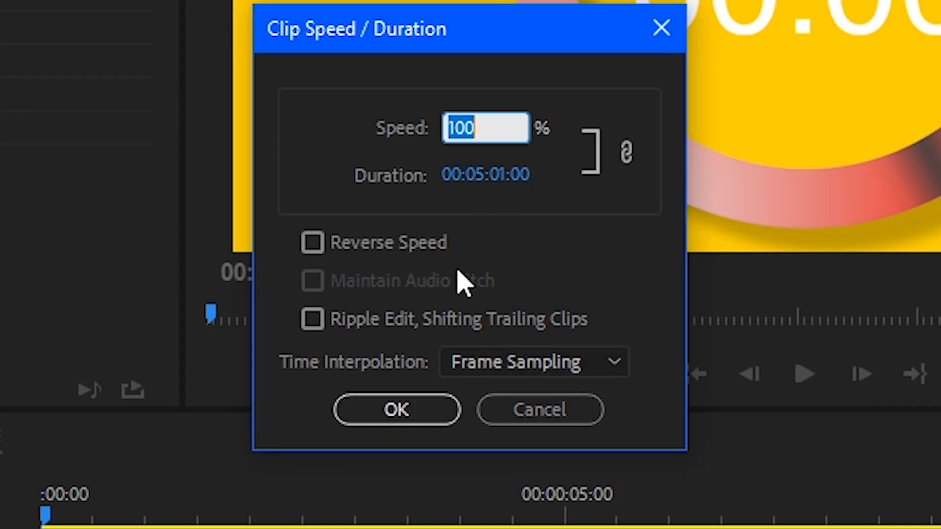
pyautogui.click(425, 258)
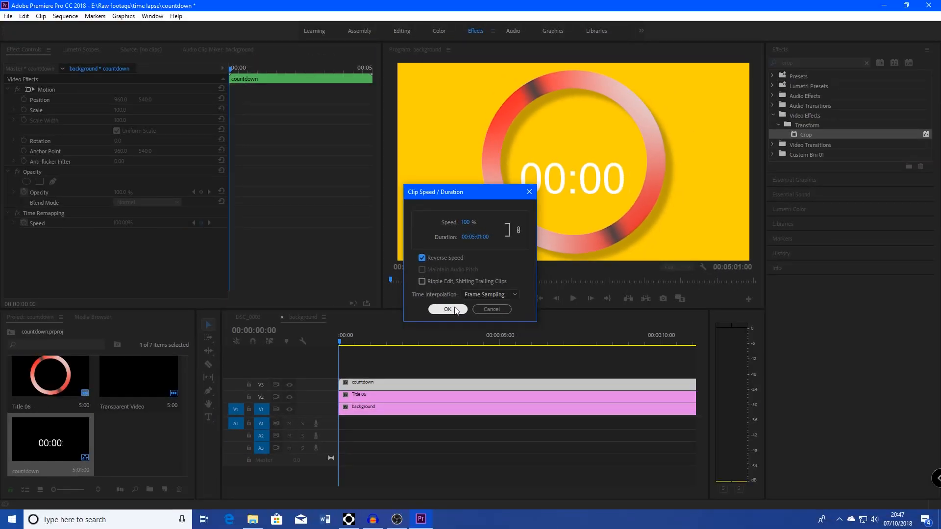
pyautogui.click(397, 409)
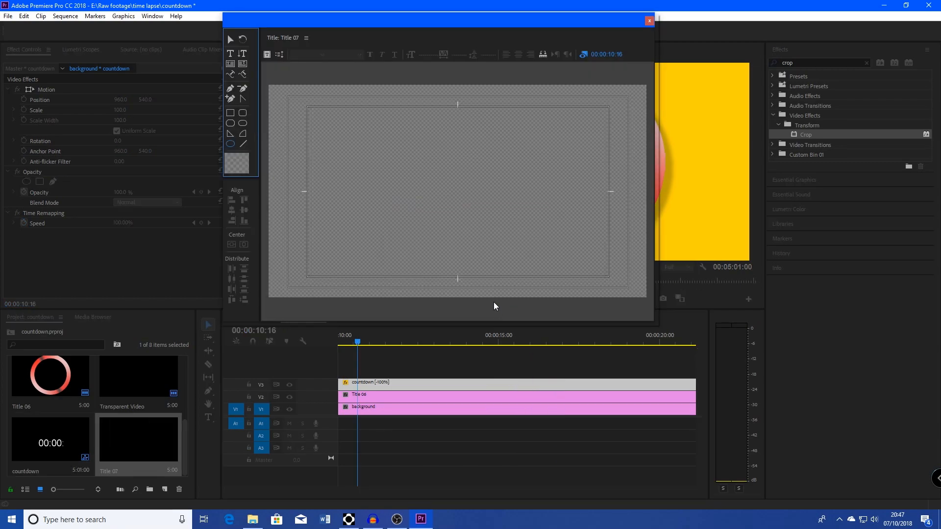
# Add the two-line text "Stream" / "starting in:" above the timer in the new title
pyautogui.click(230, 53)
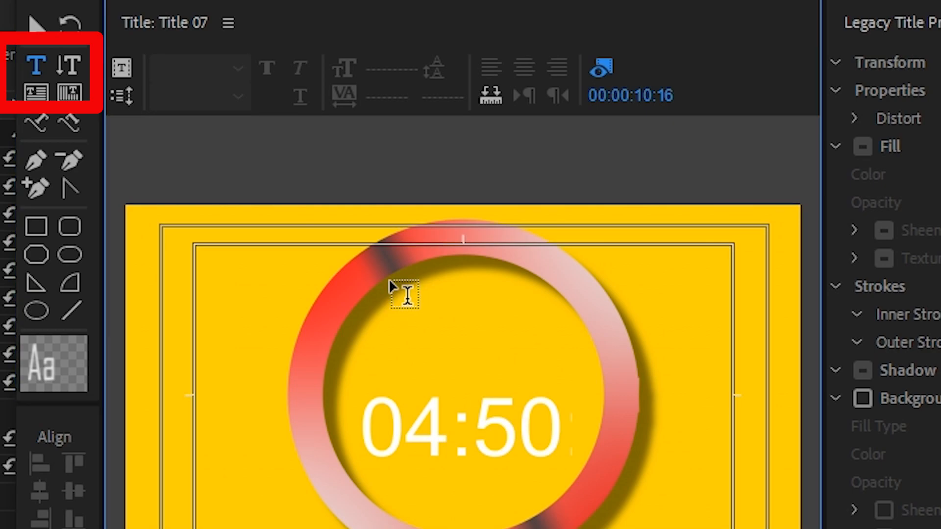
pyautogui.click(360, 130)
pyautogui.write('S')
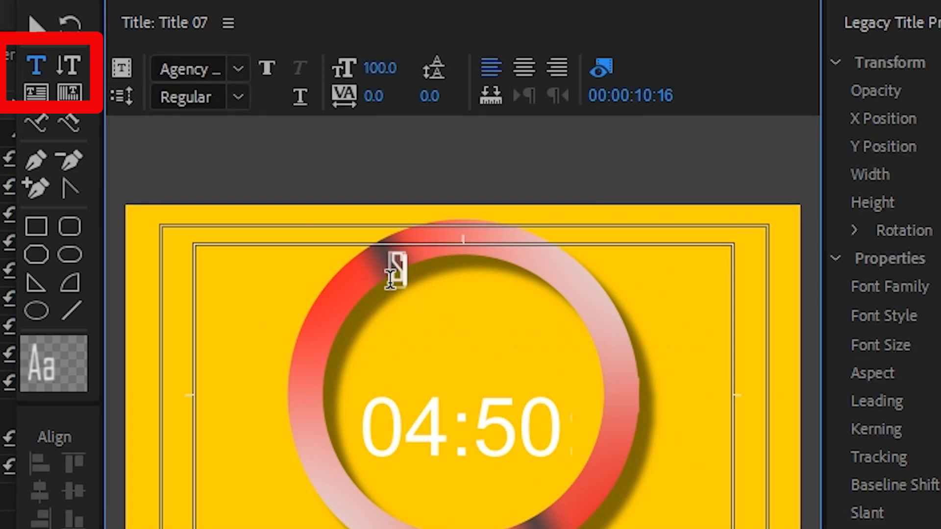
pyautogui.write('tream')
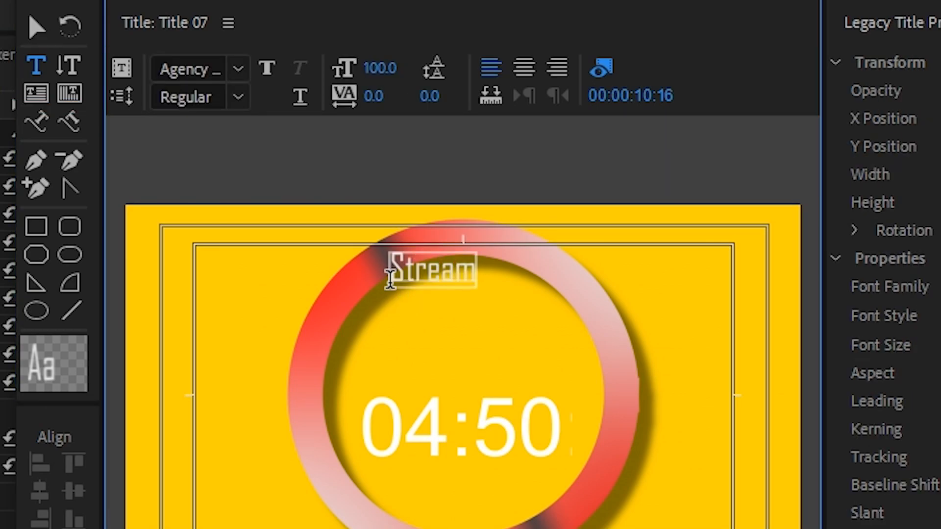
pyautogui.press('Return')
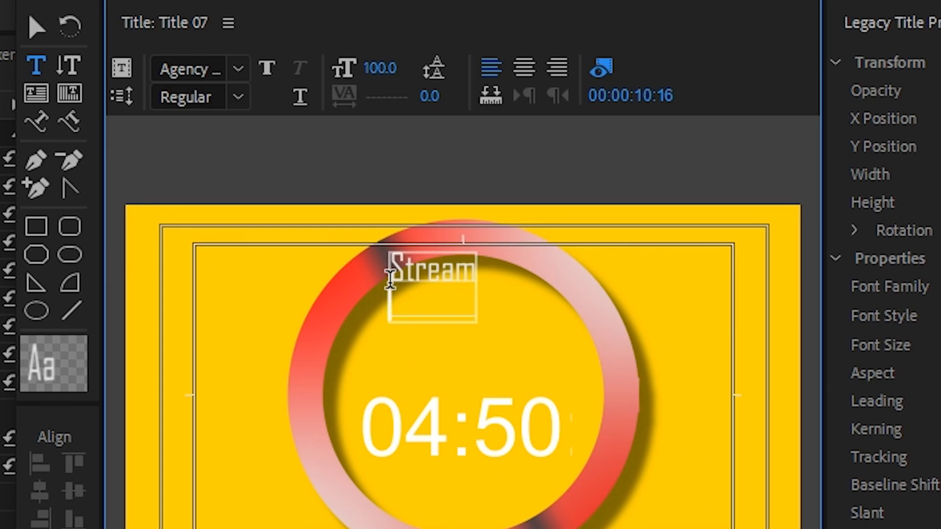
pyautogui.write('starting')
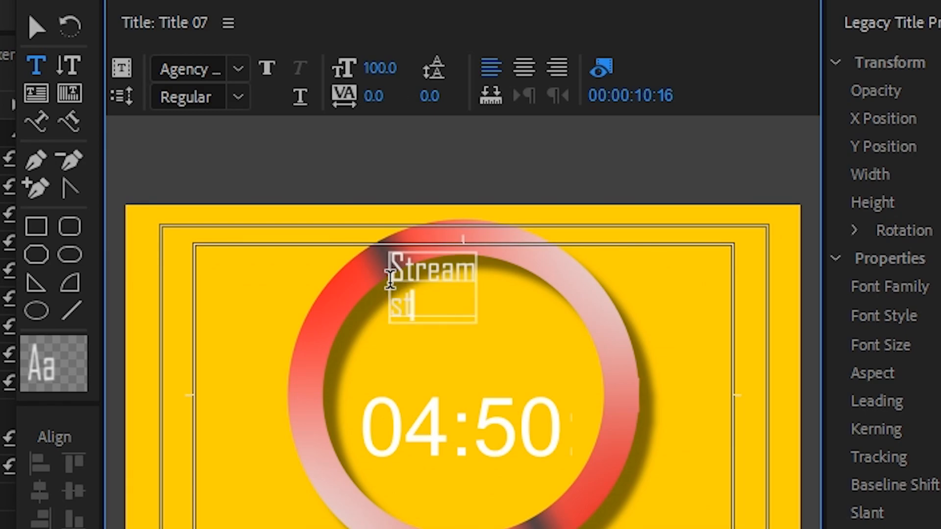
pyautogui.write(' in:')
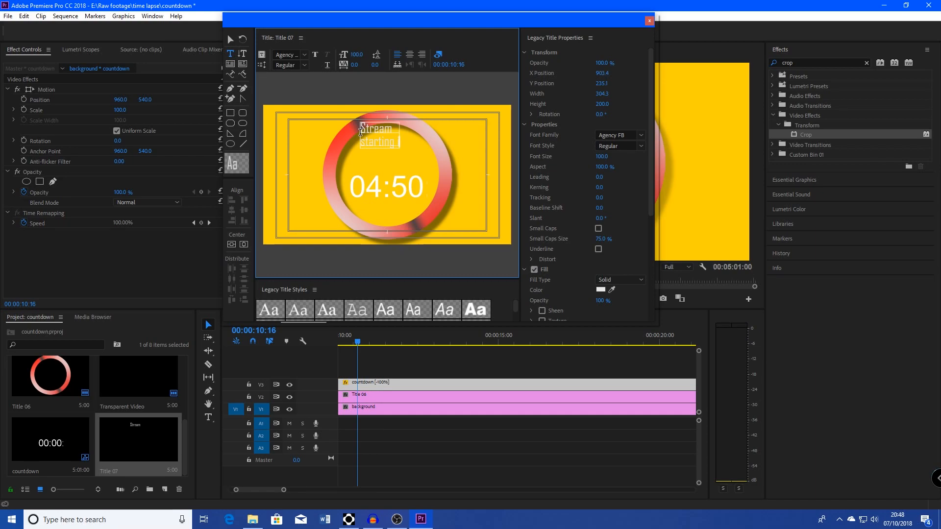
# Center the title text horizontally in the frame, move it to a Y position of about 343 and set its font size to 144
pyautogui.hotkey('ctrl', 's')
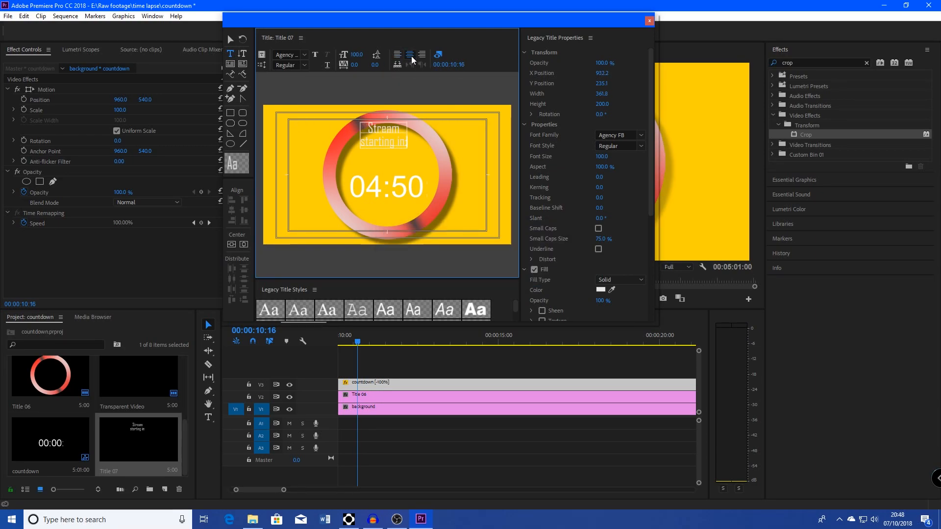
pyautogui.click(233, 243)
pyautogui.click(243, 244)
pyautogui.moveTo(602, 84); pyautogui.dragTo(504, 83)
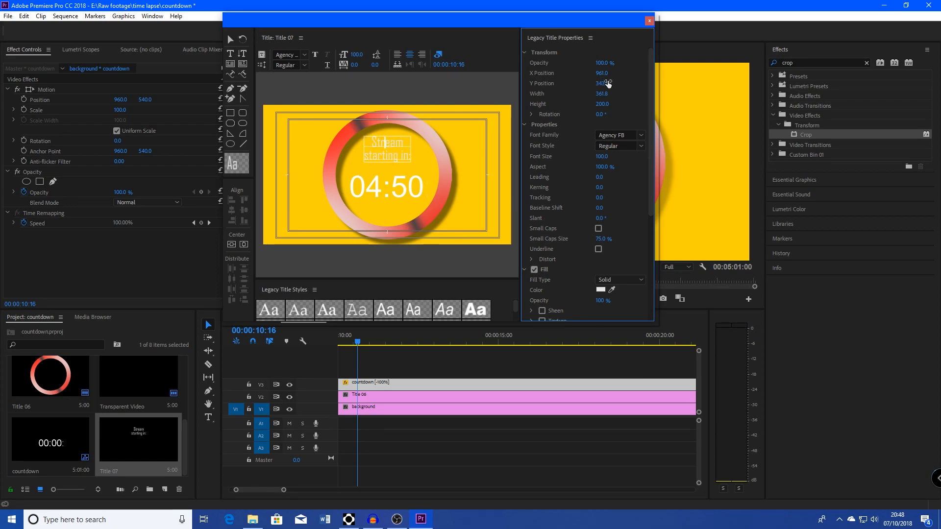
pyautogui.moveTo(356, 57); pyautogui.dragTo(377, 58)
# Change the title text's fill color to near-black 1C1818 and close the title editor
pyautogui.click(600, 289)
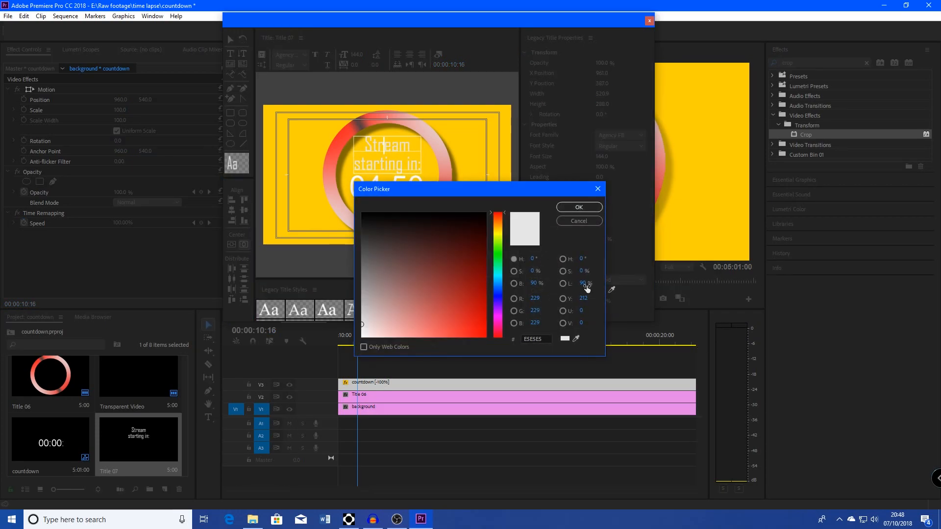
pyautogui.click(377, 225)
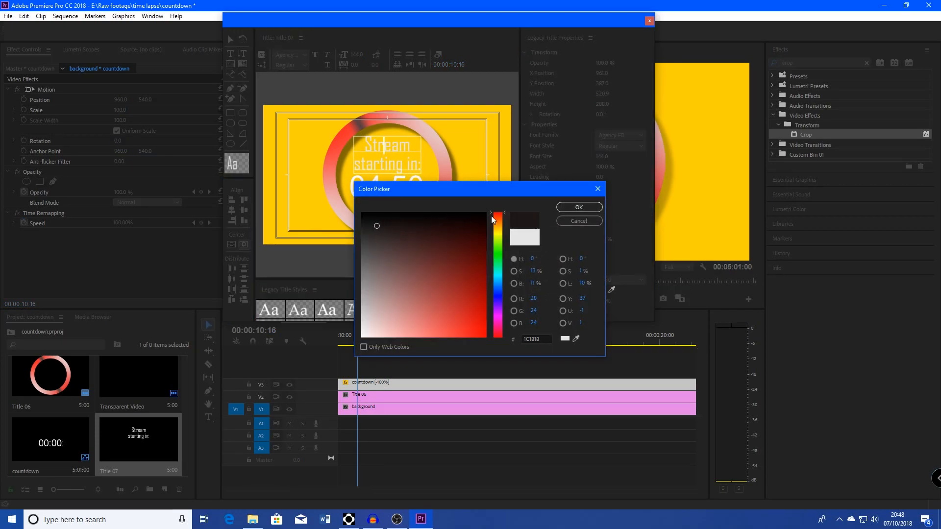
pyautogui.click(579, 207)
pyautogui.click(649, 22)
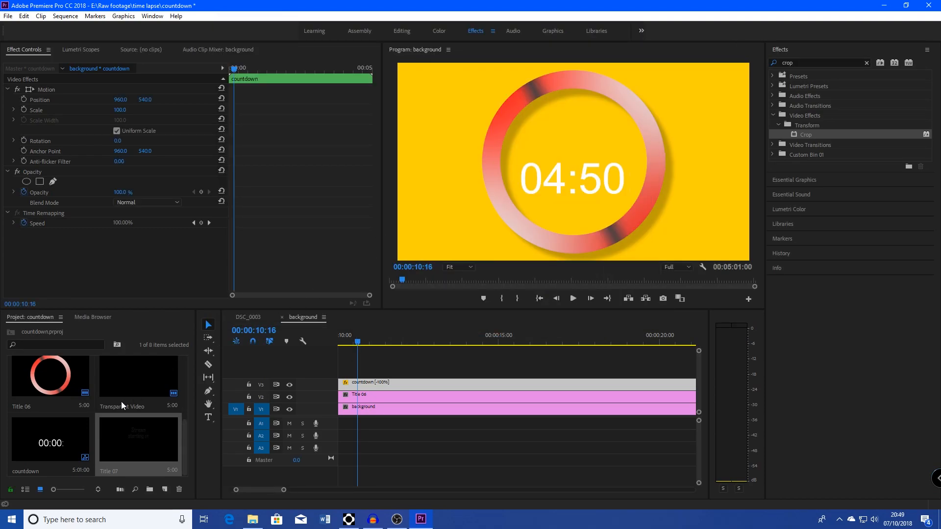
# Place the text title on a new track above the countdown clip and extend its duration to match the other clips
pyautogui.moveTo(126, 455); pyautogui.dragTo(344, 376)
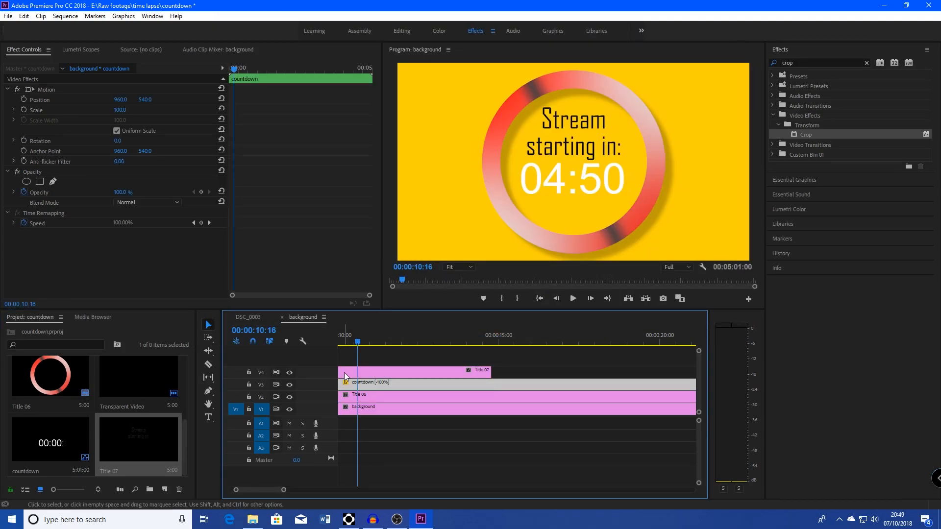
pyautogui.rightClick(399, 372)
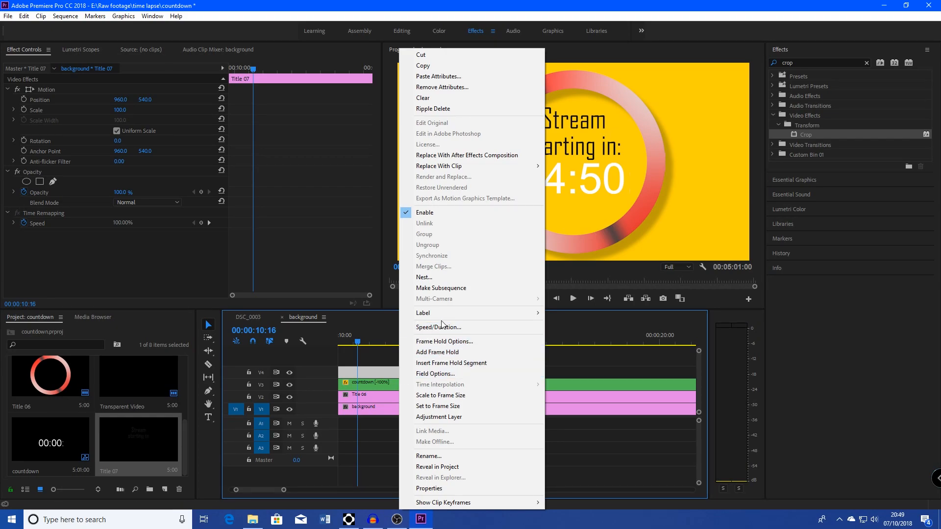
pyautogui.click(442, 326)
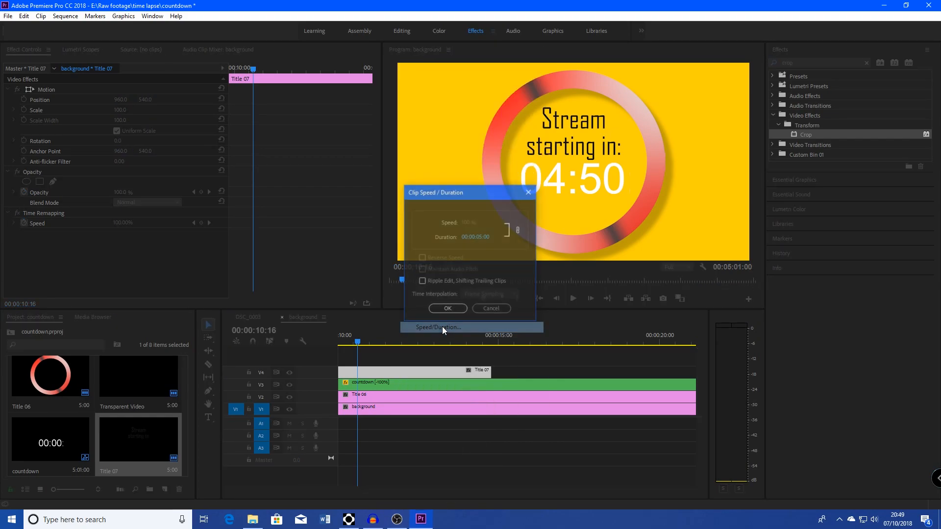
pyautogui.click(474, 237)
pyautogui.click(474, 237)
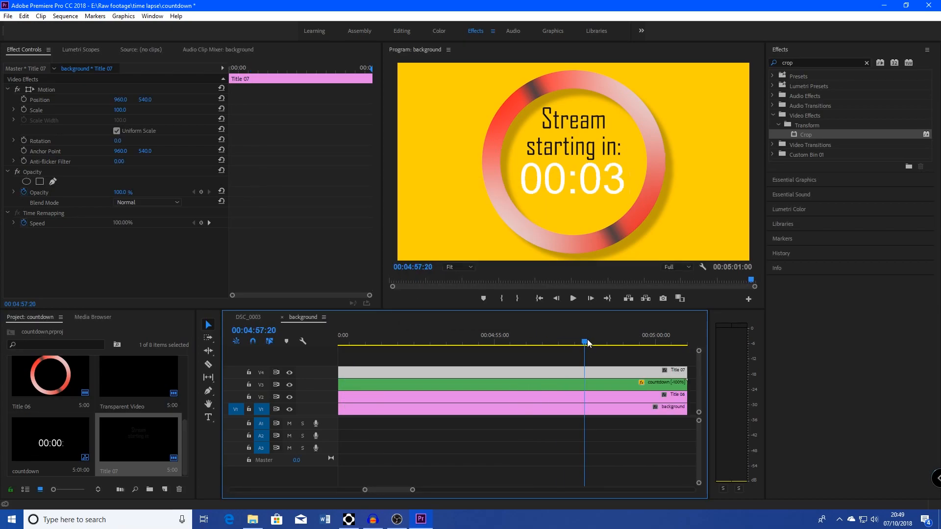
pyautogui.moveTo(588, 342); pyautogui.dragTo(613, 341)
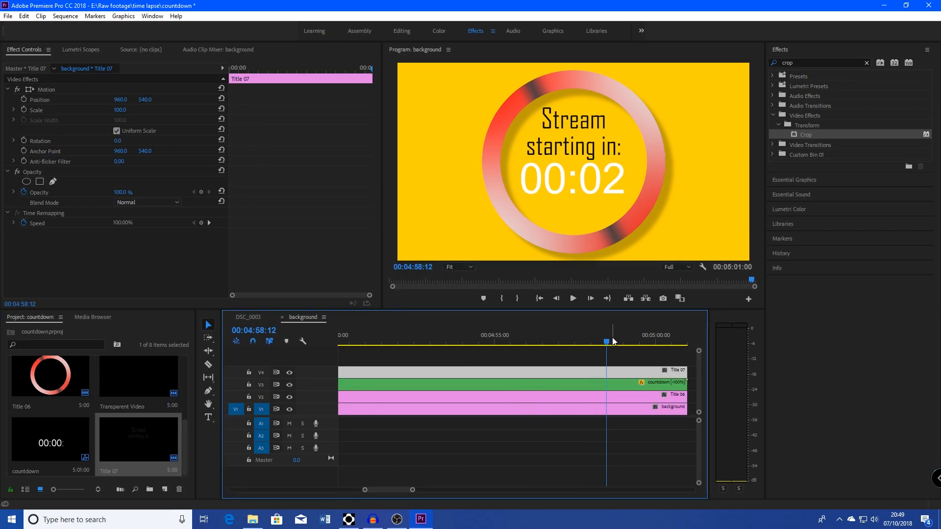
# Find the Clock Wipe transition and apply it to the end of the ring clip on track V2
pyautogui.click(799, 61)
pyautogui.press('BackSpace')
pyautogui.press('BackSpace')
pyautogui.press('BackSpace')
pyautogui.press('BackSpace')
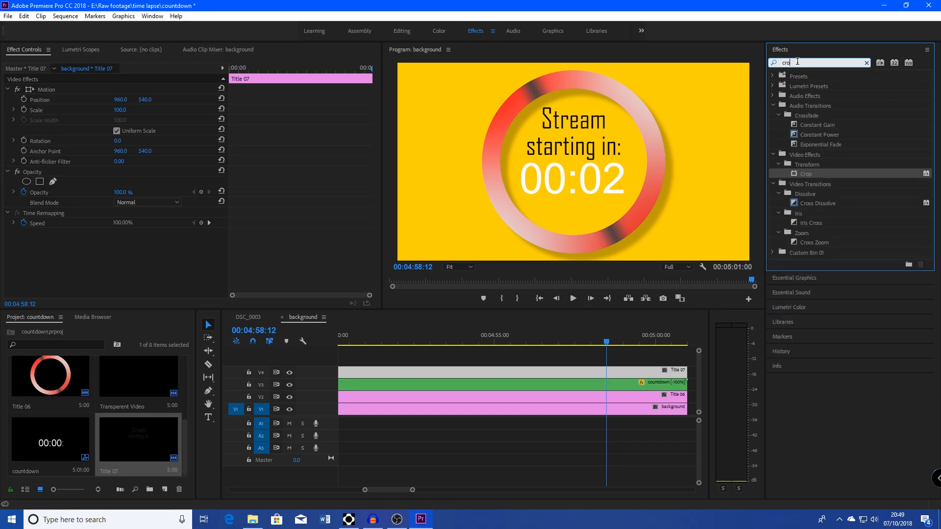
pyautogui.write('clock')
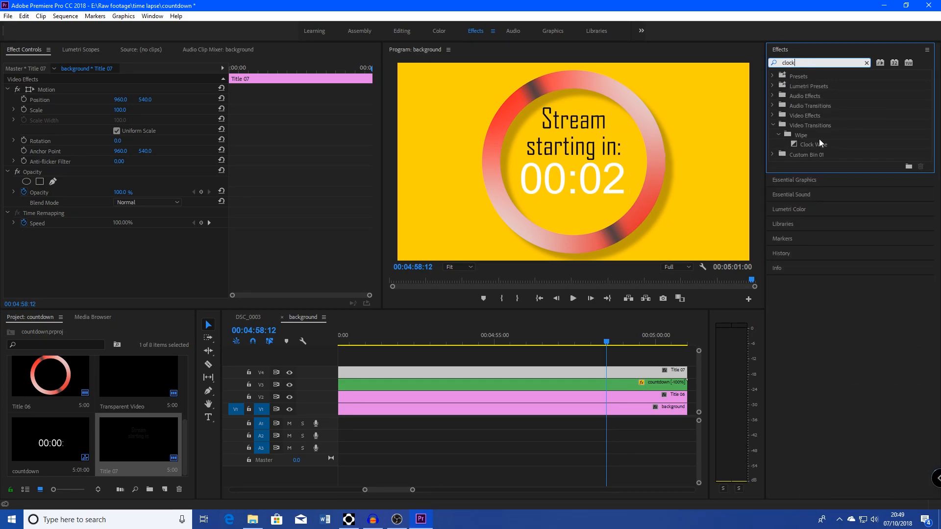
pyautogui.moveTo(817, 145); pyautogui.dragTo(767, 183)
pyautogui.moveTo(663, 341); pyautogui.dragTo(676, 399)
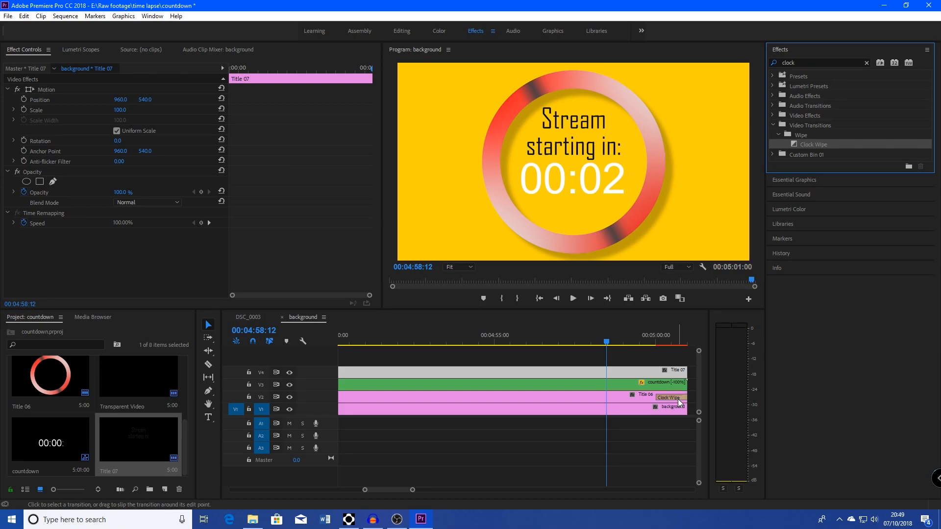
# Set the Clock Wipe's duration to five minutes and play the opening seconds of the sequence to check the wipe
pyautogui.rightClick(677, 399)
pyautogui.click(710, 401)
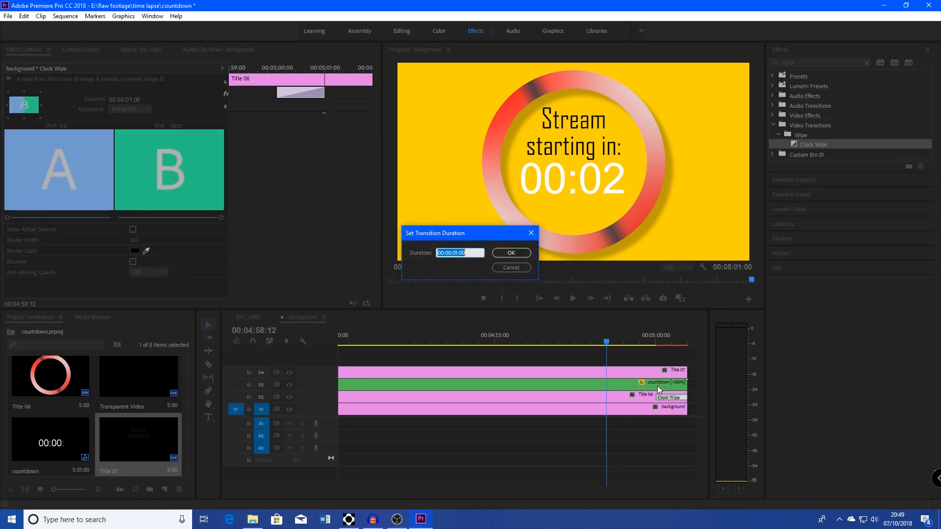
pyautogui.click(451, 254)
pyautogui.press('BackSpace')
pyautogui.write('5')
pyautogui.press('Return')
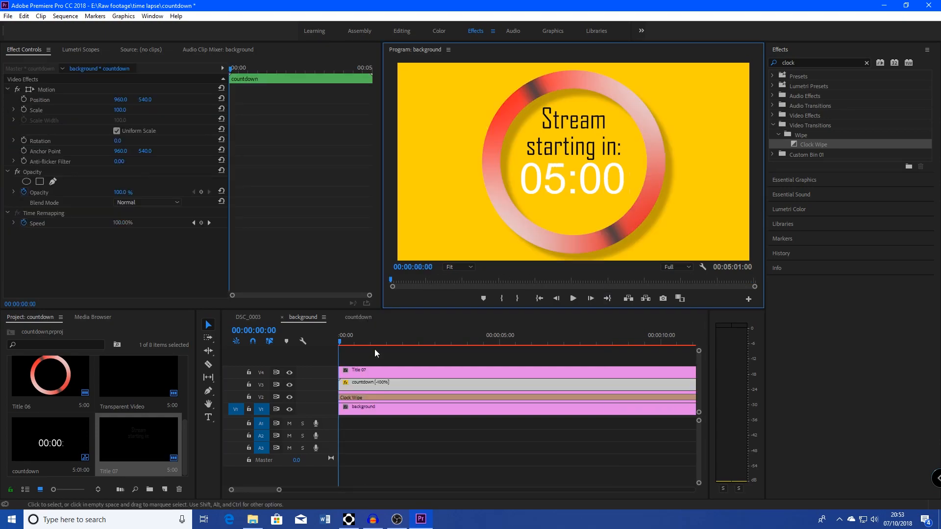
pyautogui.press('space')
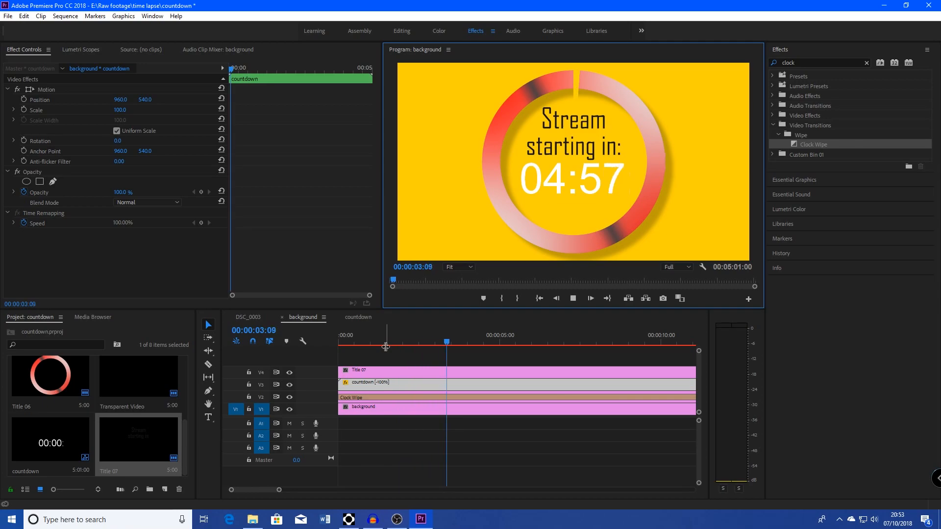
pyautogui.press('space')
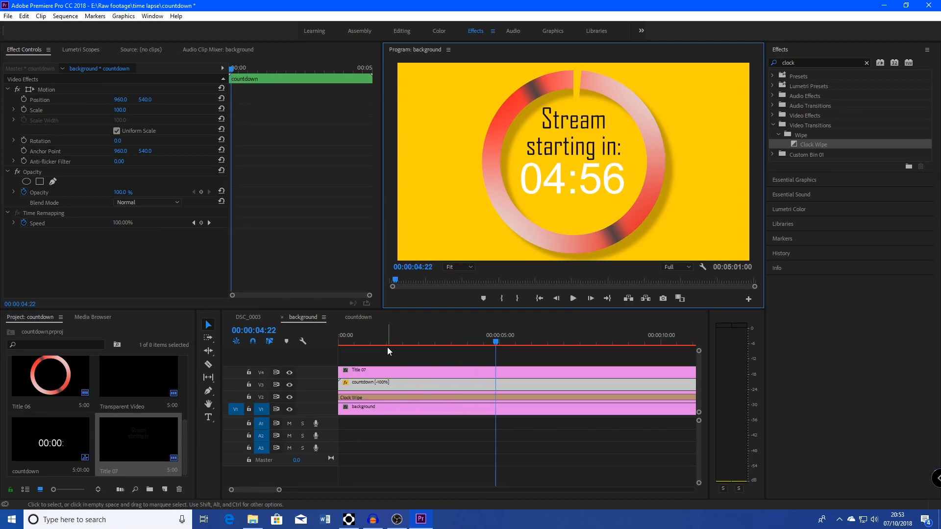
# Export the sequence as "stream countdown" into the stream countdown folder, matching sequence settings, using maximum render quality and previews
pyautogui.click(7, 16)
pyautogui.moveTo(51, 313)
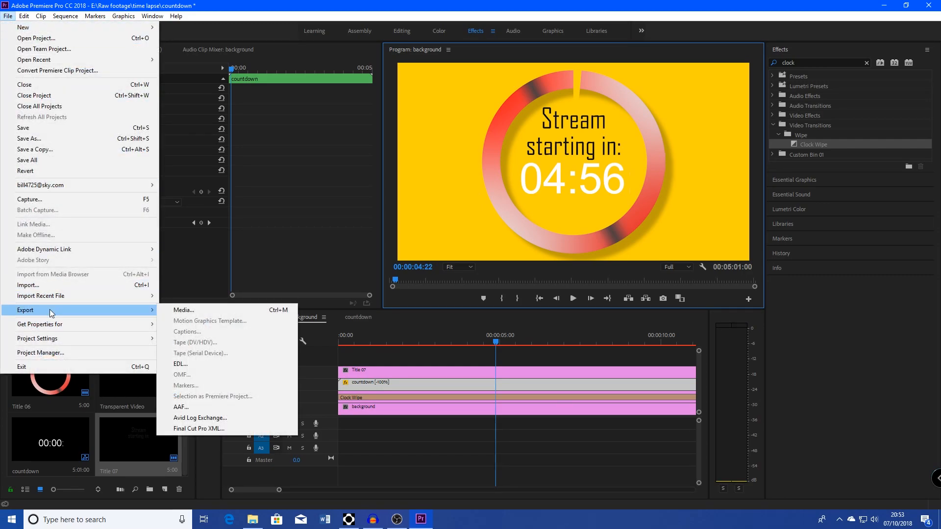
pyautogui.click(212, 311)
pyautogui.click(596, 149)
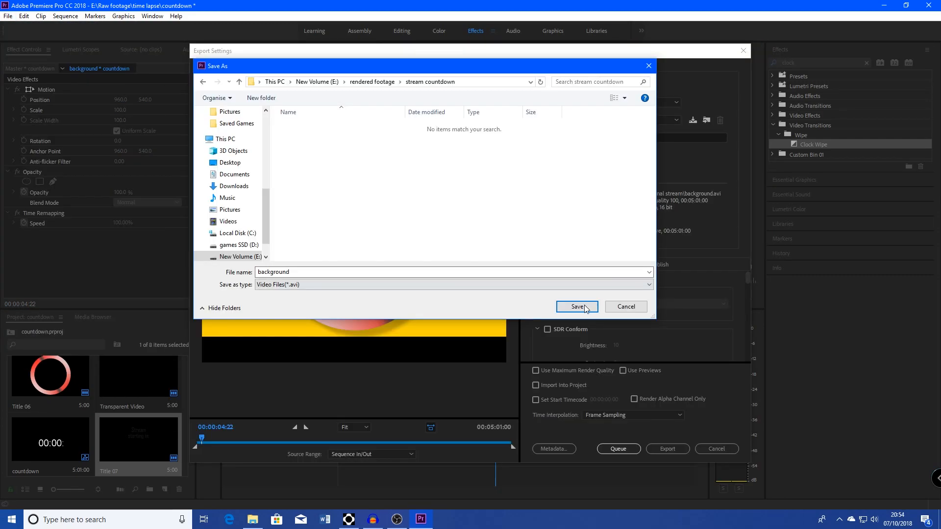
pyautogui.click(577, 307)
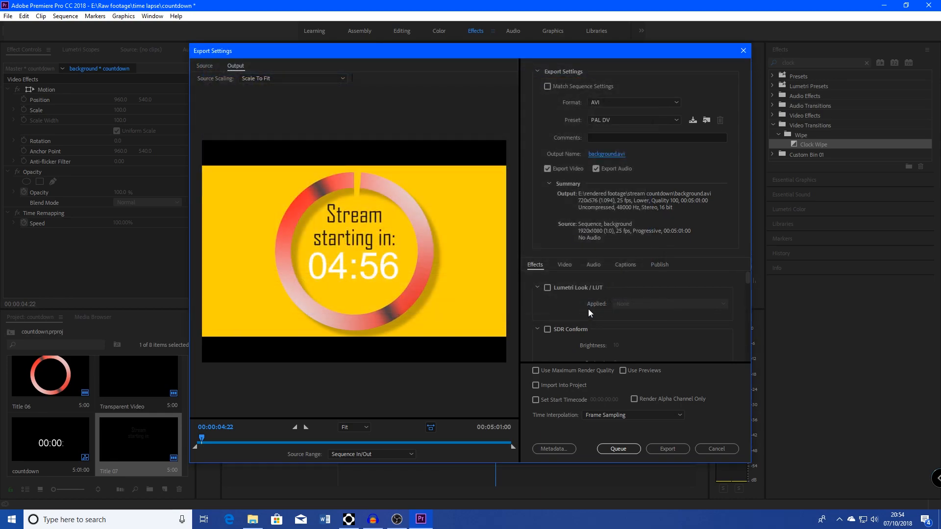
pyautogui.click(605, 154)
pyautogui.write('stream countdown')
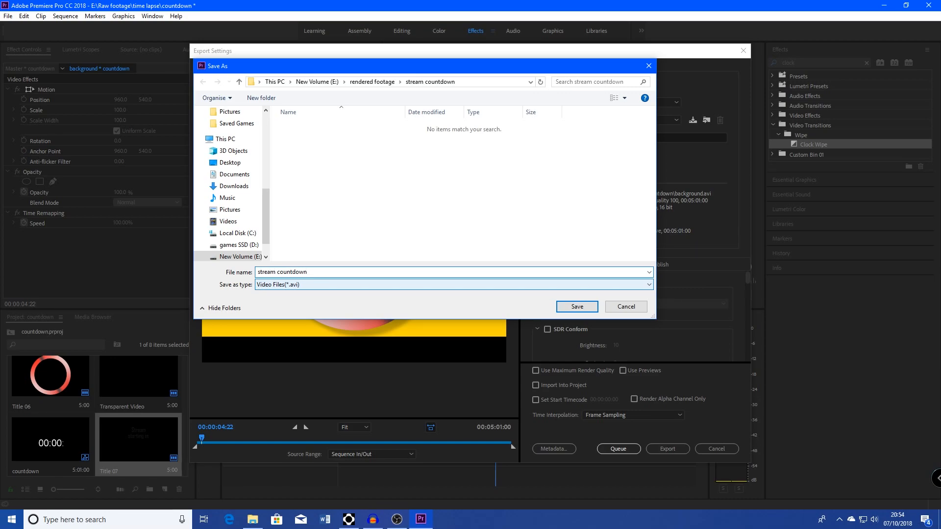
pyautogui.press('Return')
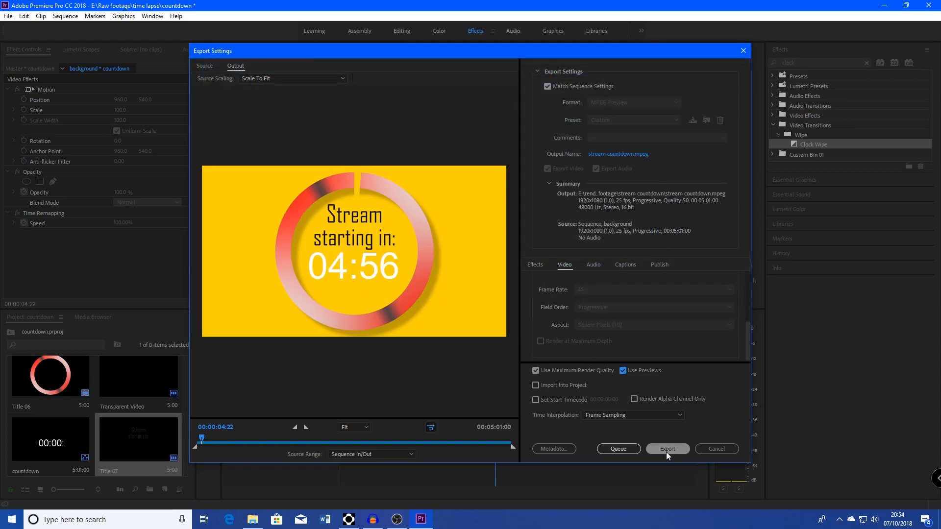
pyautogui.click(666, 452)
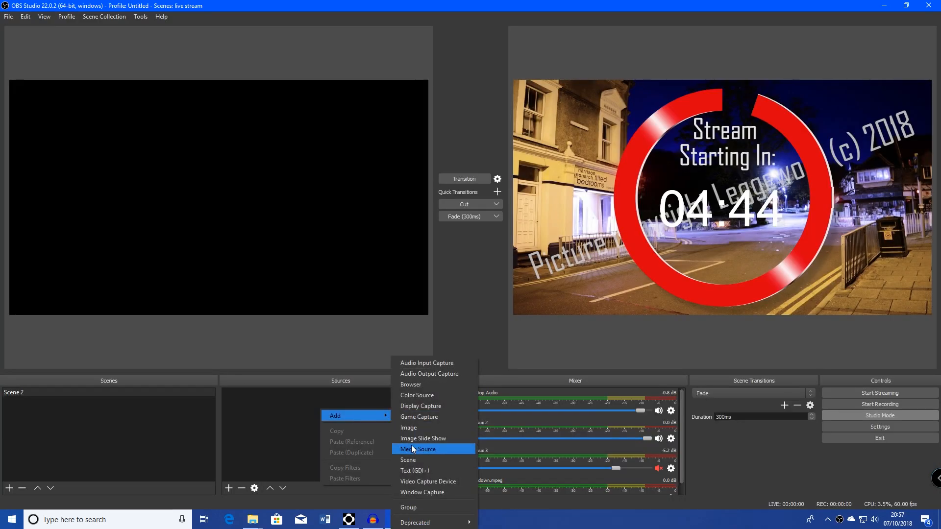
# Switch to OBS Studio and try to add stream countdown.mpeg to Scene 2 as a new Media Source, transitioning the scene to the program output
pyautogui.click(415, 449)
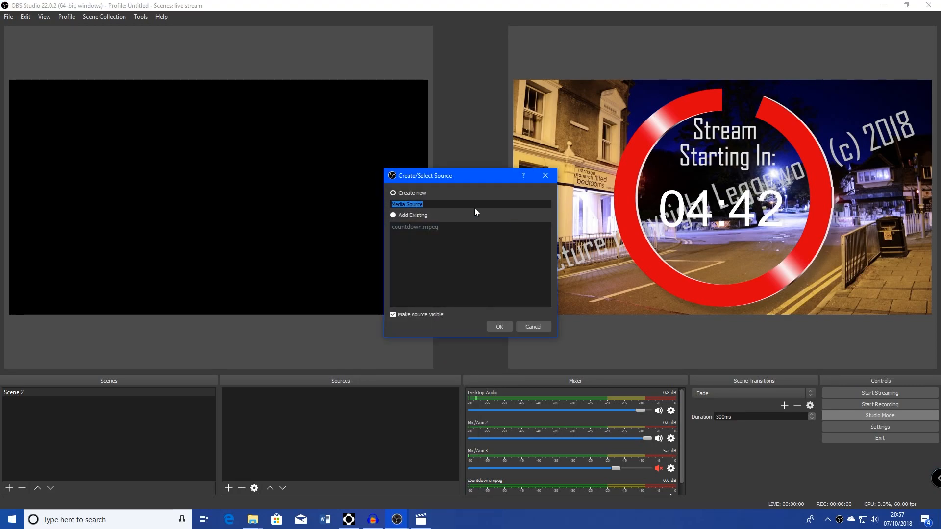
pyautogui.click(499, 326)
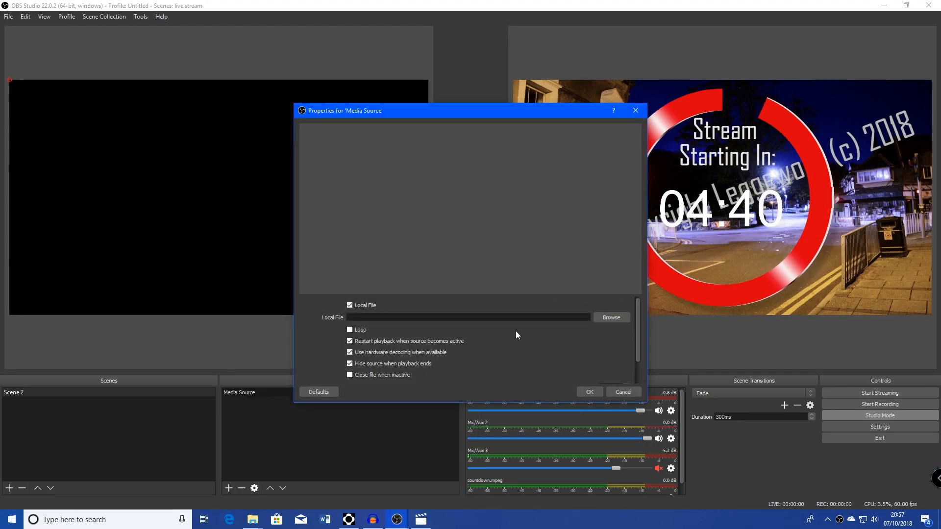
pyautogui.click(611, 318)
pyautogui.click(410, 206)
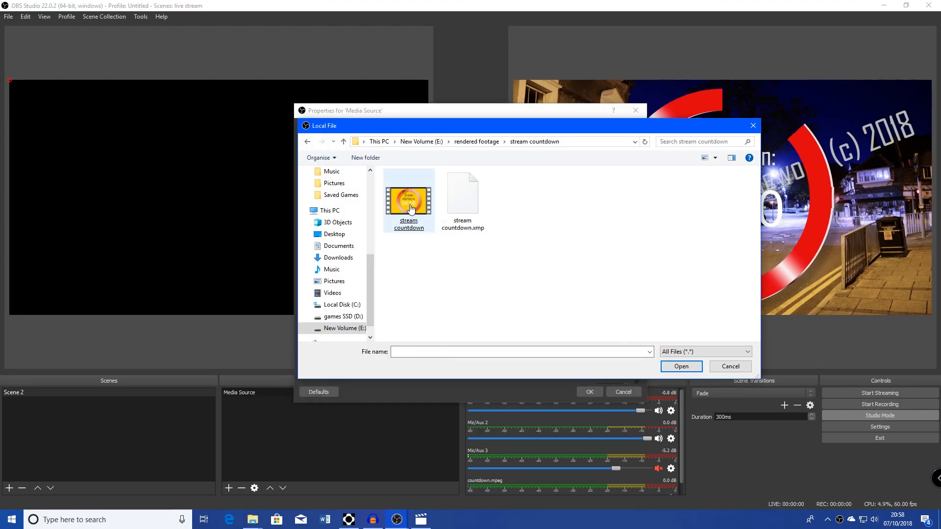
pyautogui.doubleClick(410, 208)
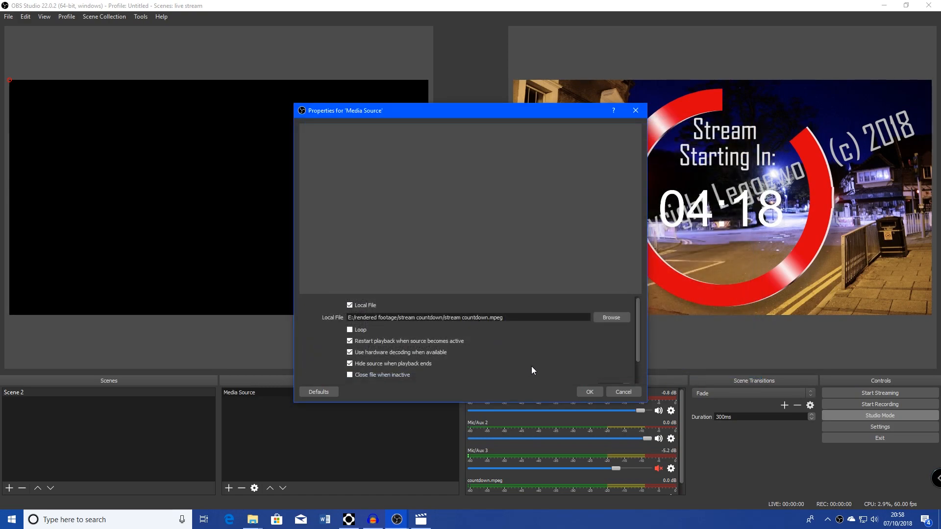
pyautogui.click(589, 391)
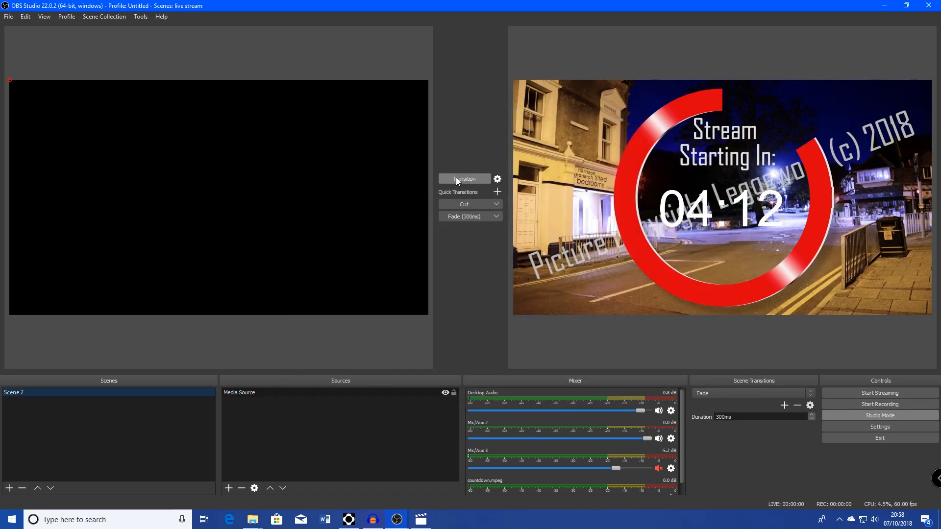
pyautogui.click(456, 178)
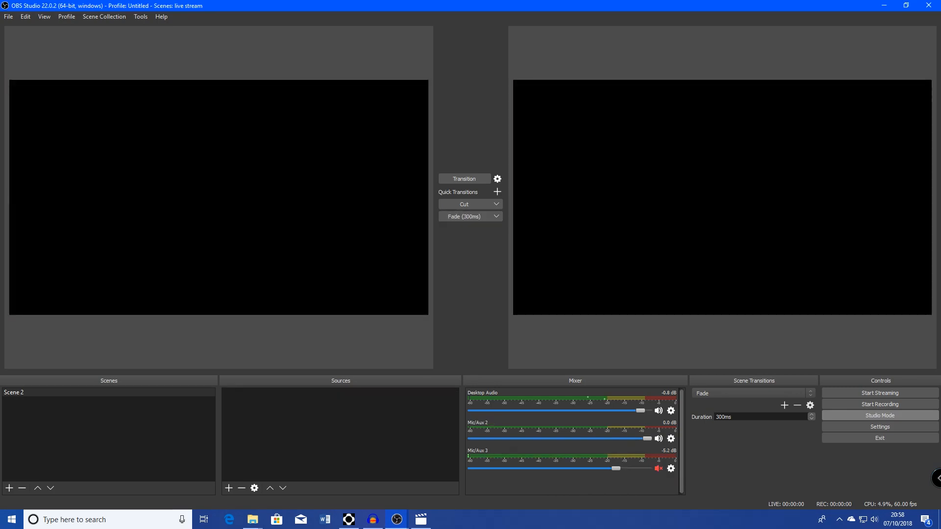
# Add the stream countdown.mpeg file directly from its folder to Scene 2's sources and transition the scene to the program output
pyautogui.moveTo(940, 323); pyautogui.dragTo(308, 443)
pyautogui.click(464, 179)
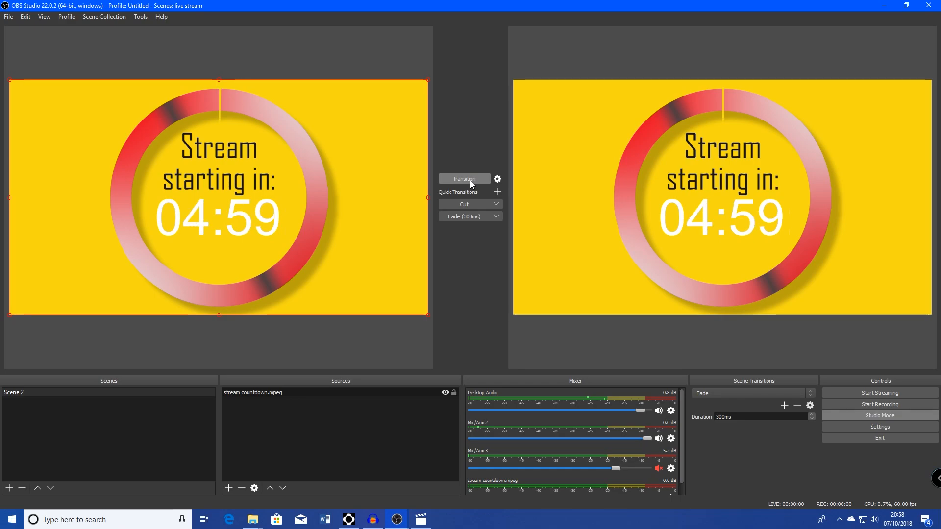